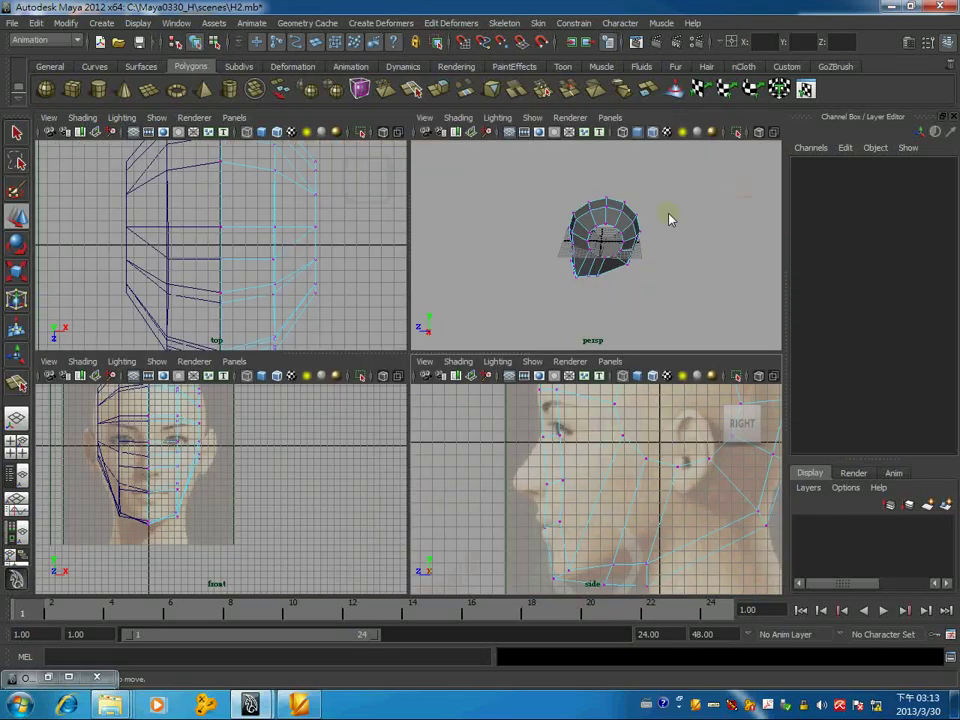
{"action": "key", "text": "space"}
{"action": "key", "text": "space"}
{"action": "key", "text": "space"}
- In the side reference view, move the overlapping nose vertices forward onto the nose tip
{"action": "mouse_move", "coordinate": [533, 268]}
{"action": "left_mouse_down", "text": "alt"}
{"action": "mouse_move", "coordinate": [563, 281]}
{"action": "mouse_move", "coordinate": [536, 270]}
{"action": "mouse_move", "coordinate": [540, 330]}
{"action": "mouse_move", "coordinate": [527, 314]}
{"action": "mouse_move", "coordinate": [375, 321]}
{"action": "left_mouse_up", "text": "alt"}
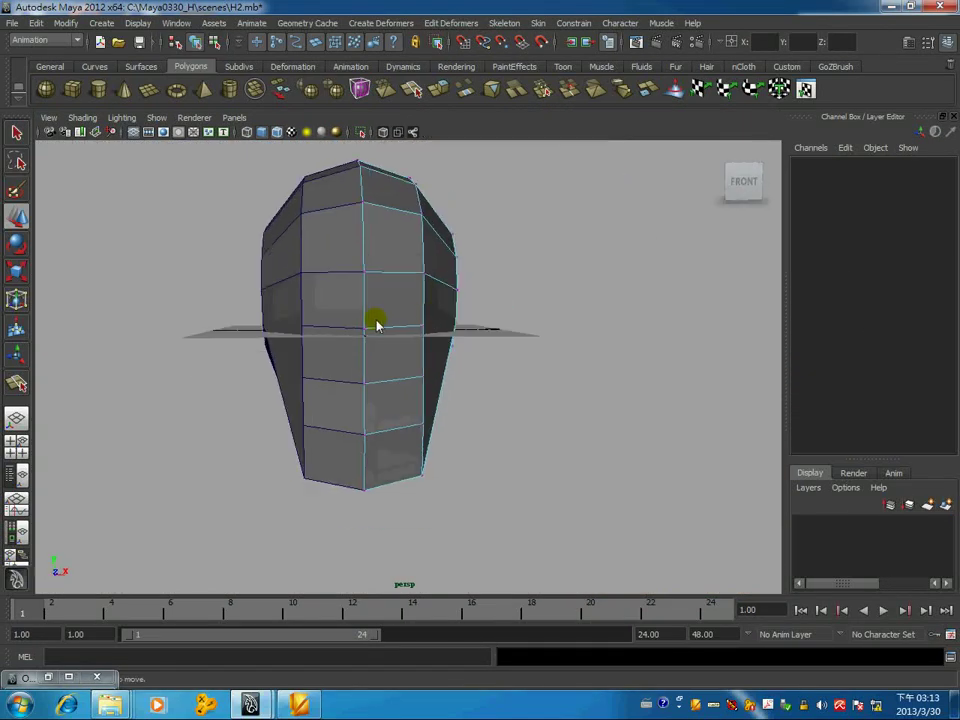
{"action": "key", "text": "space"}
{"action": "key", "text": "space"}
{"action": "middle_click_drag", "start_coordinate": [322, 370], "coordinate": [418, 445], "text": "alt"}
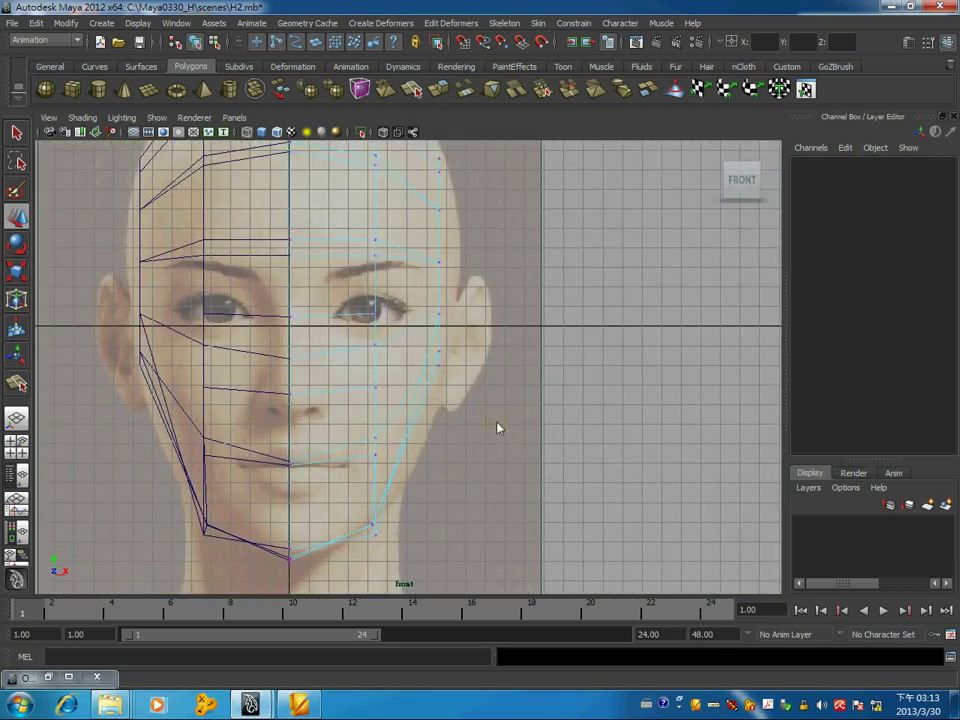
{"action": "middle_click_drag", "start_coordinate": [373, 335], "coordinate": [402, 360], "text": "alt"}
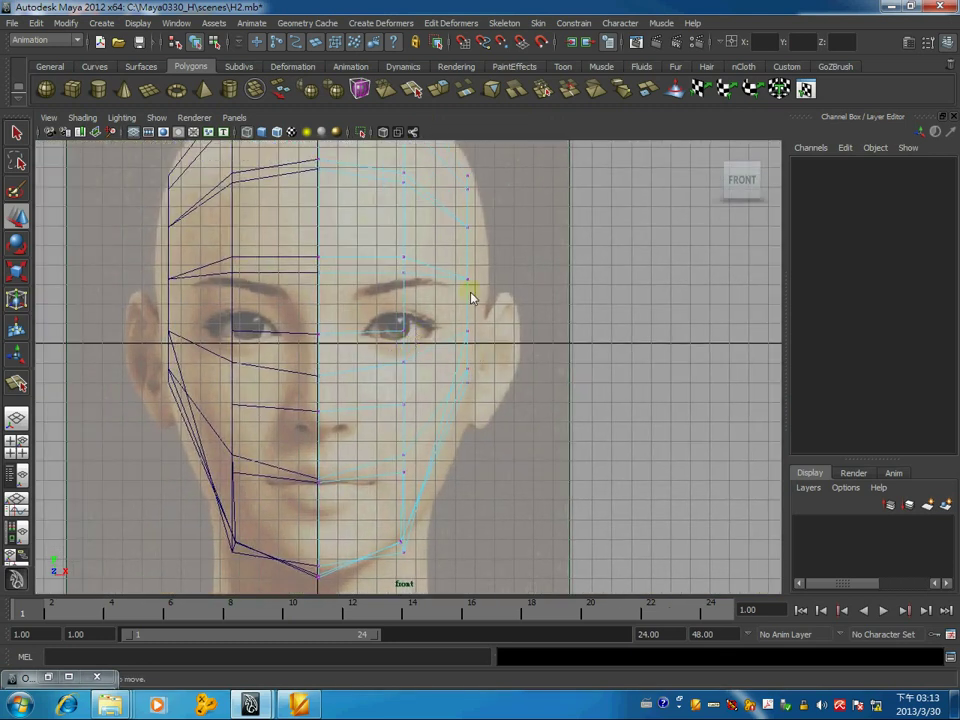
{"action": "key", "text": "space"}
{"action": "key", "text": "space"}
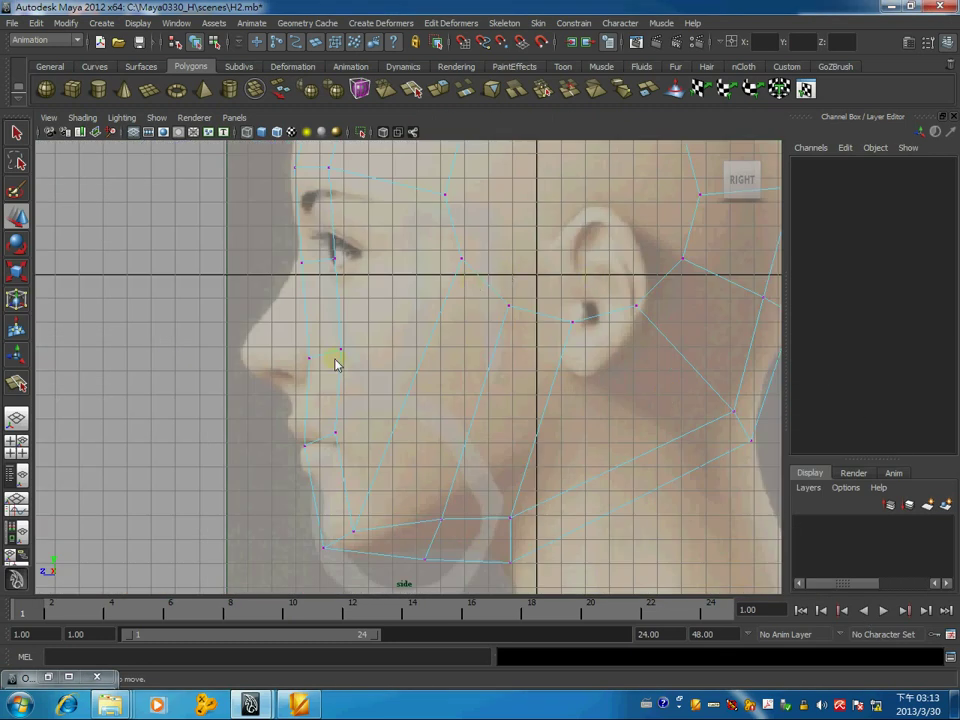
{"action": "left_click", "coordinate": [338, 350]}
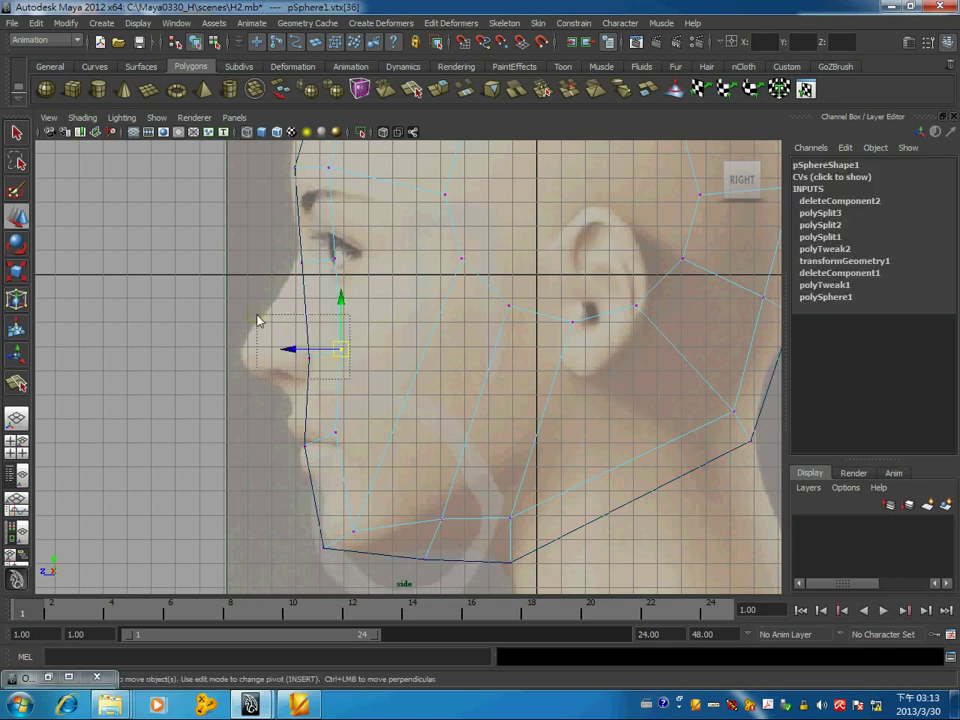
{"action": "left_click_drag", "start_coordinate": [336, 350], "coordinate": [303, 358]}
- Frame the head in a three-quarter perspective view and bring up the polygon splitting tools
{"action": "scroll", "coordinate": [303, 358], "scroll_direction": "down", "scroll_amount": 2}
{"action": "key", "text": "space"}
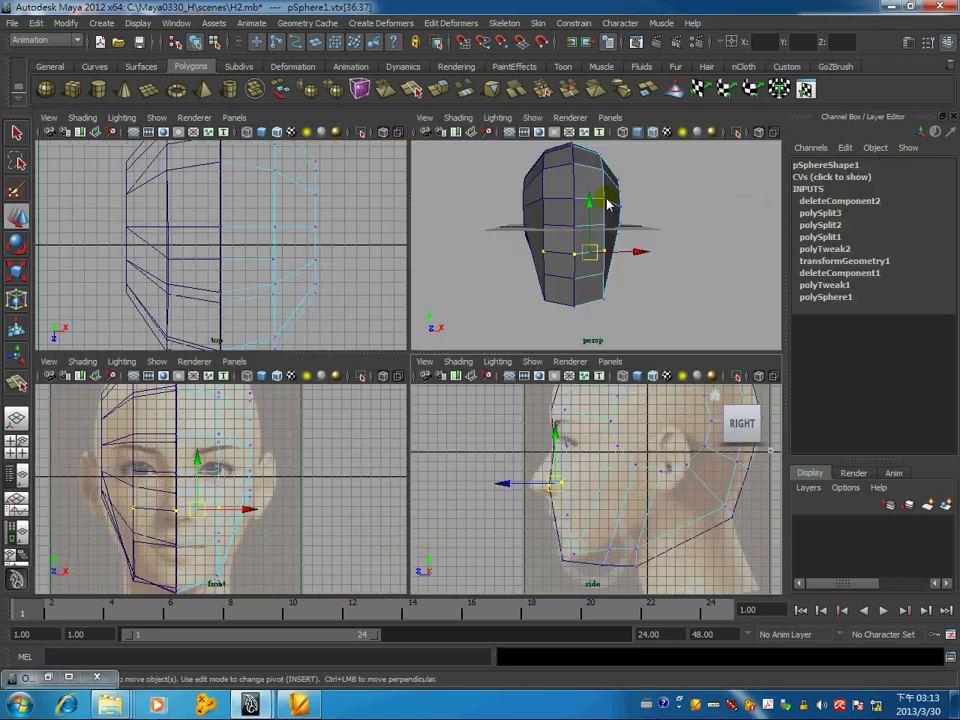
{"action": "key", "text": "space"}
{"action": "left_click_drag", "start_coordinate": [606, 238], "coordinate": [403, 292], "text": "alt"}
{"action": "mouse_move", "coordinate": [403, 292]}
{"action": "right_mouse_down", "text": "alt"}
{"action": "mouse_move", "coordinate": [418, 253]}
{"action": "mouse_move", "coordinate": [467, 386]}
{"action": "mouse_move", "coordinate": [460, 270]}
{"action": "mouse_move", "coordinate": [514, 251]}
{"action": "right_mouse_up", "text": "alt"}
{"action": "key", "text": "a"}
{"action": "right_click_drag", "start_coordinate": [436, 288], "coordinate": [300, 290], "text": "shift"}
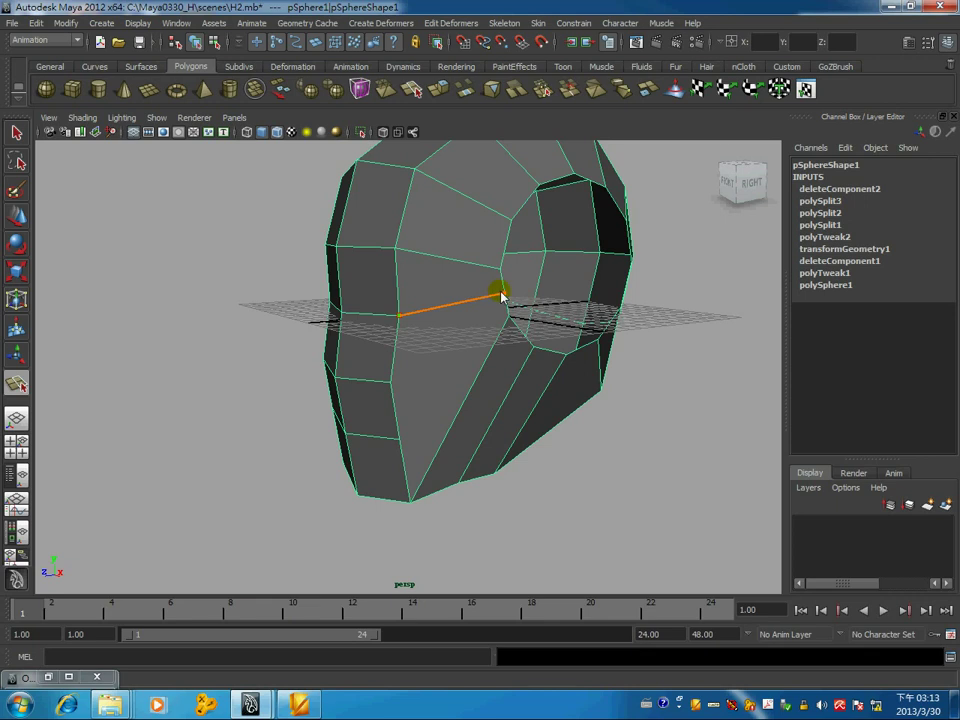
- Commit the pending split edge, then cut one new edge across the cheek
{"action": "key", "text": "Return"}
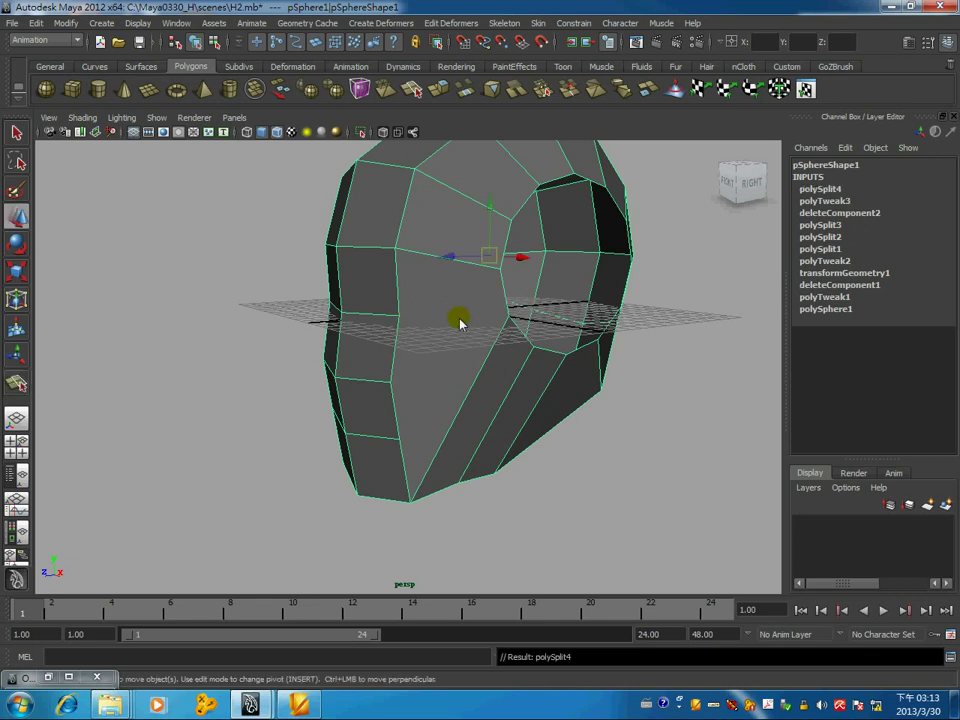
{"action": "right_click_drag", "start_coordinate": [439, 311], "coordinate": [505, 293]}
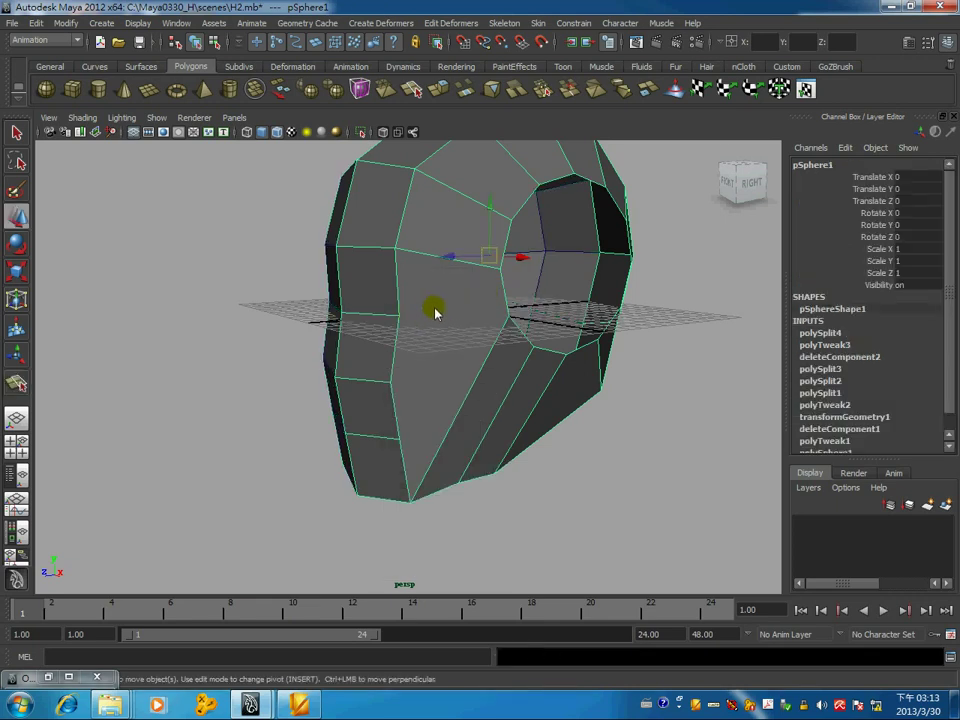
{"action": "right_click_drag", "start_coordinate": [430, 308], "coordinate": [404, 312], "text": "shift"}
{"action": "left_click", "coordinate": [400, 275]}
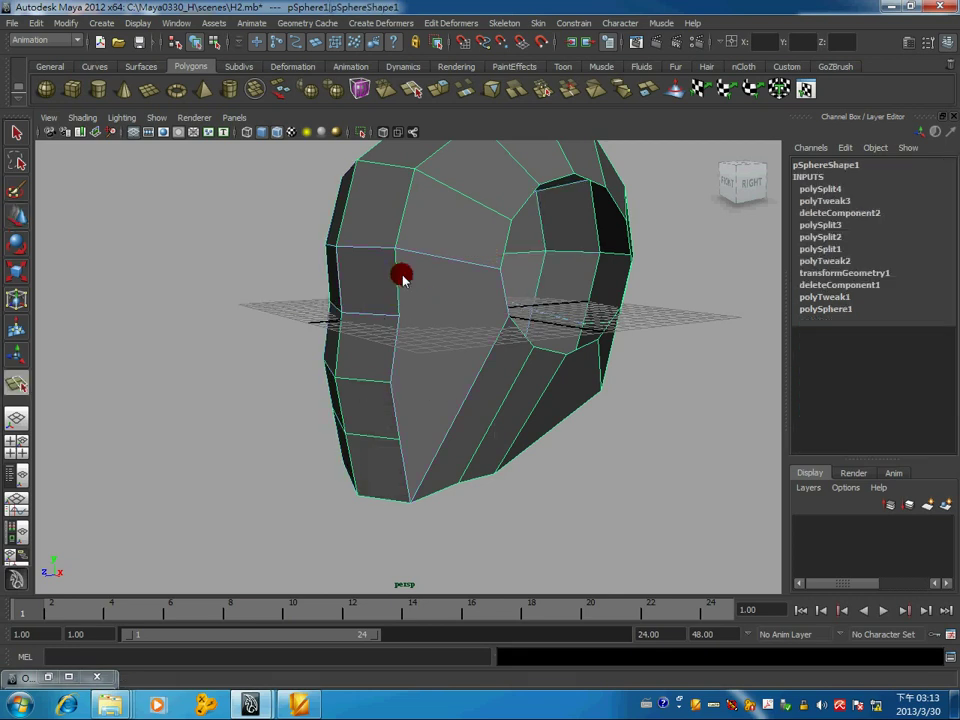
{"action": "left_click", "coordinate": [509, 293]}
{"action": "left_click_drag", "start_coordinate": [505, 287], "coordinate": [502, 284]}
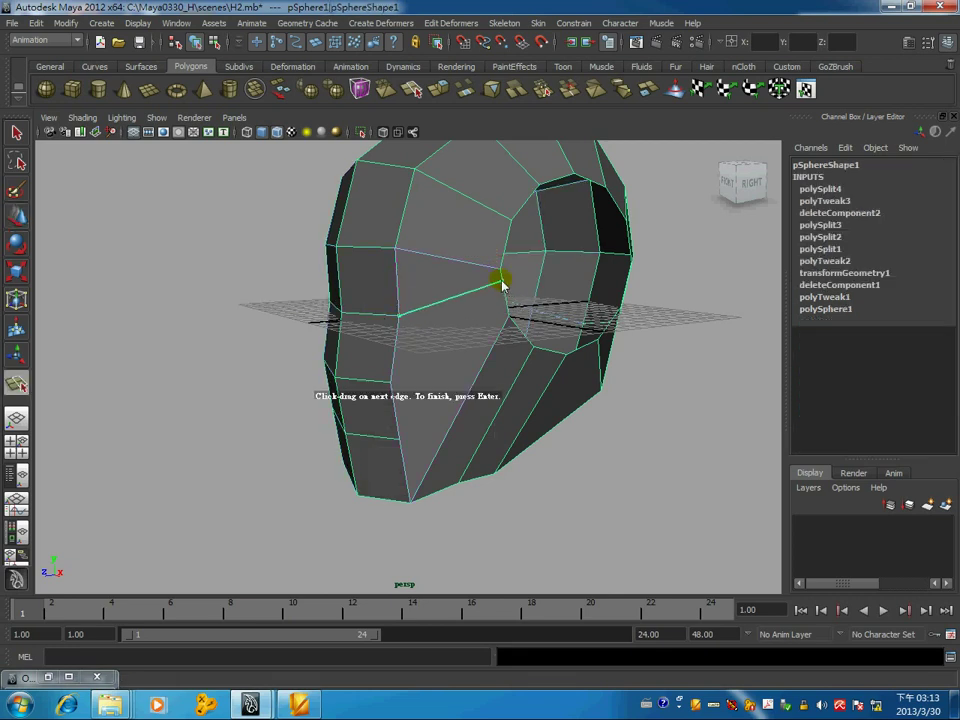
{"action": "key", "text": "Return"}
- Cut two more edges from the cheek and lower cheek to the edge near the nose
{"action": "key", "text": "y"}
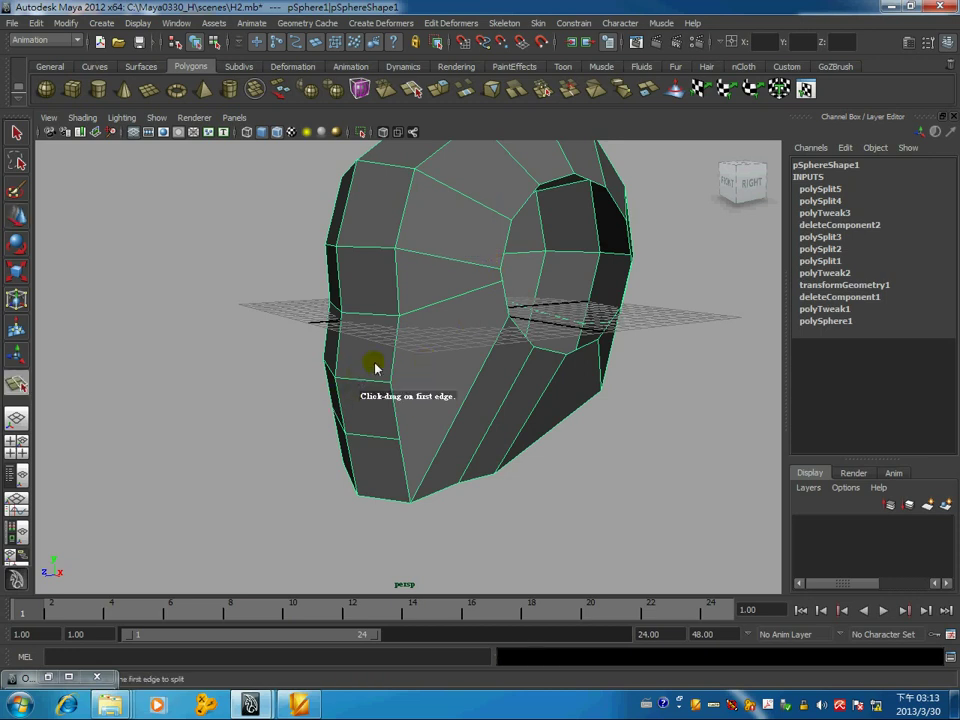
{"action": "left_click_drag", "start_coordinate": [397, 345], "coordinate": [390, 384]}
{"action": "left_click", "coordinate": [497, 316]}
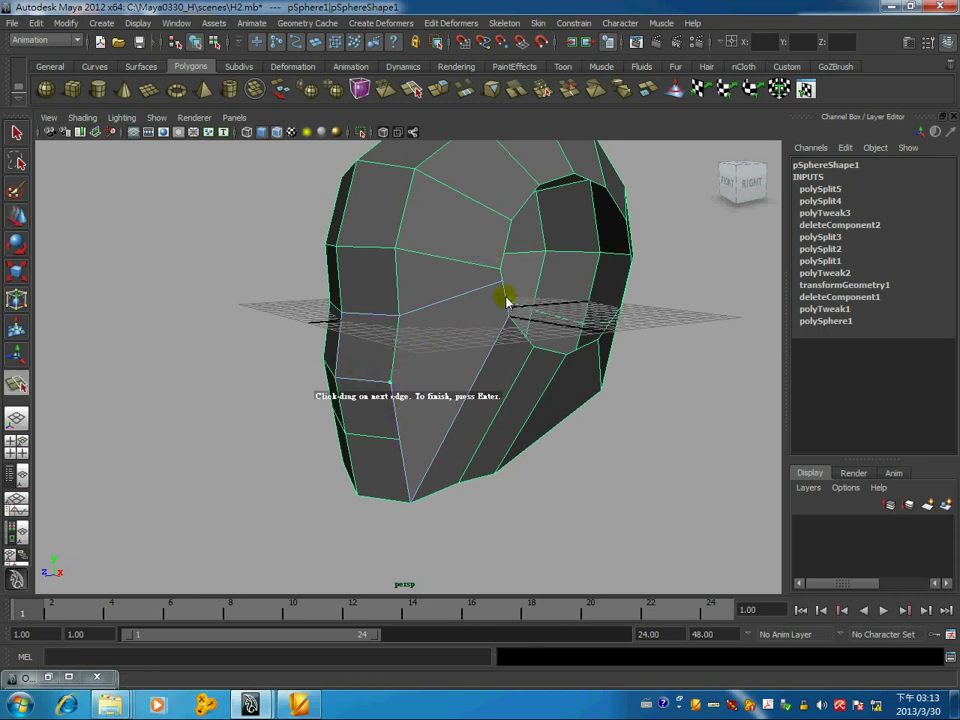
{"action": "left_click_drag", "start_coordinate": [506, 302], "coordinate": [510, 314]}
{"action": "key", "text": "Return"}
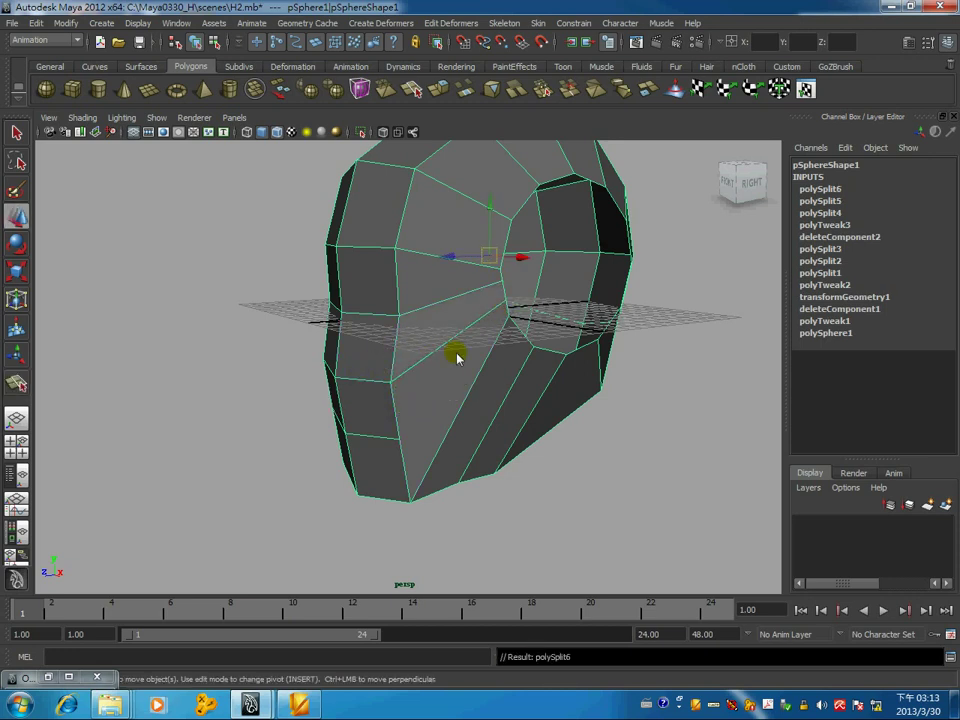
{"action": "key", "text": "y"}
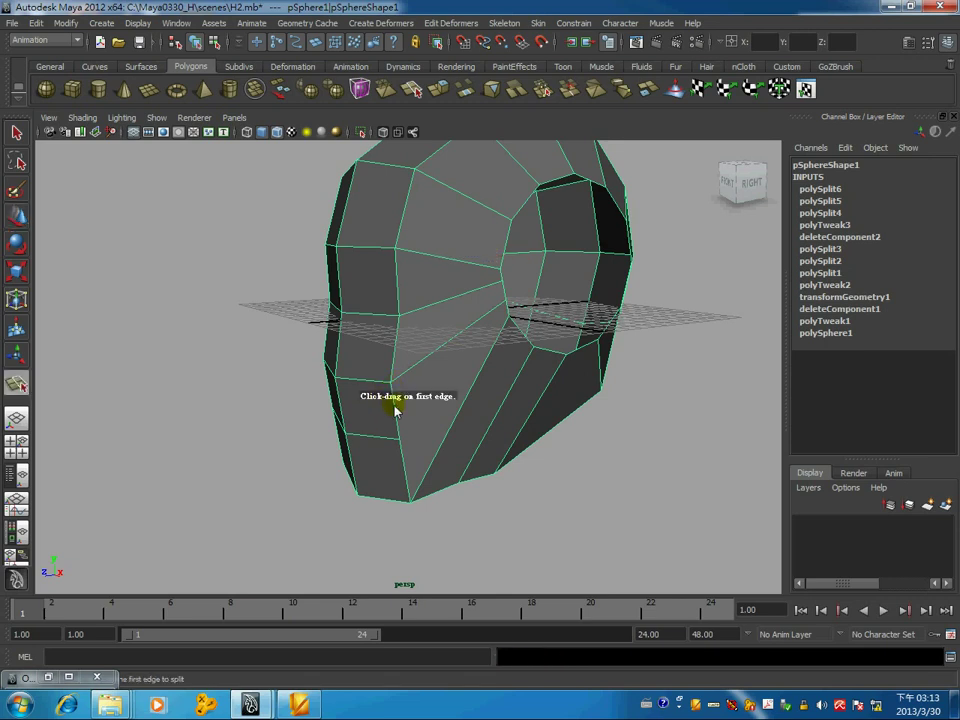
{"action": "left_click_drag", "start_coordinate": [395, 410], "coordinate": [398, 427]}
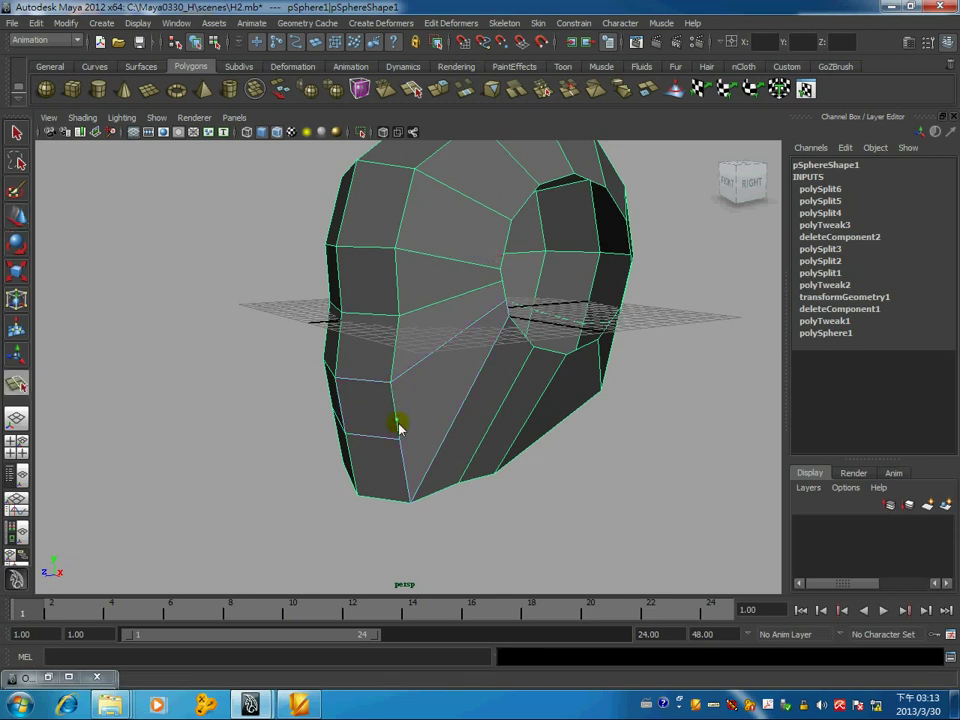
{"action": "left_click", "coordinate": [508, 310]}
{"action": "key", "text": "Return"}
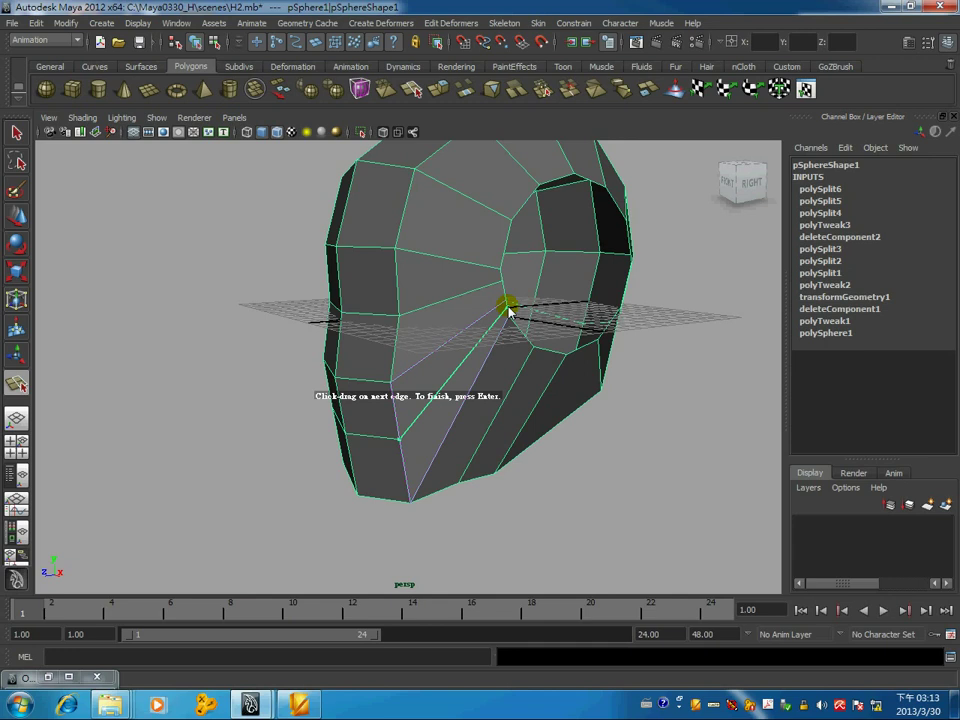
{"action": "key", "text": "w"}
{"action": "mouse_move", "coordinate": [447, 357]}
{"action": "left_mouse_down", "text": "alt"}
{"action": "mouse_move", "coordinate": [476, 360]}
{"action": "mouse_move", "coordinate": [456, 336]}
{"action": "mouse_move", "coordinate": [469, 334]}
{"action": "mouse_move", "coordinate": [472, 343]}
{"action": "mouse_move", "coordinate": [418, 296]}
{"action": "mouse_move", "coordinate": [450, 326]}
{"action": "left_mouse_up", "text": "alt"}
- In face mode, select four faces surrounding the eye in the perspective view
{"action": "key", "text": "space"}
{"action": "key", "text": "space"}
{"action": "scroll", "coordinate": [380, 400], "scroll_direction": "up", "scroll_amount": 2}
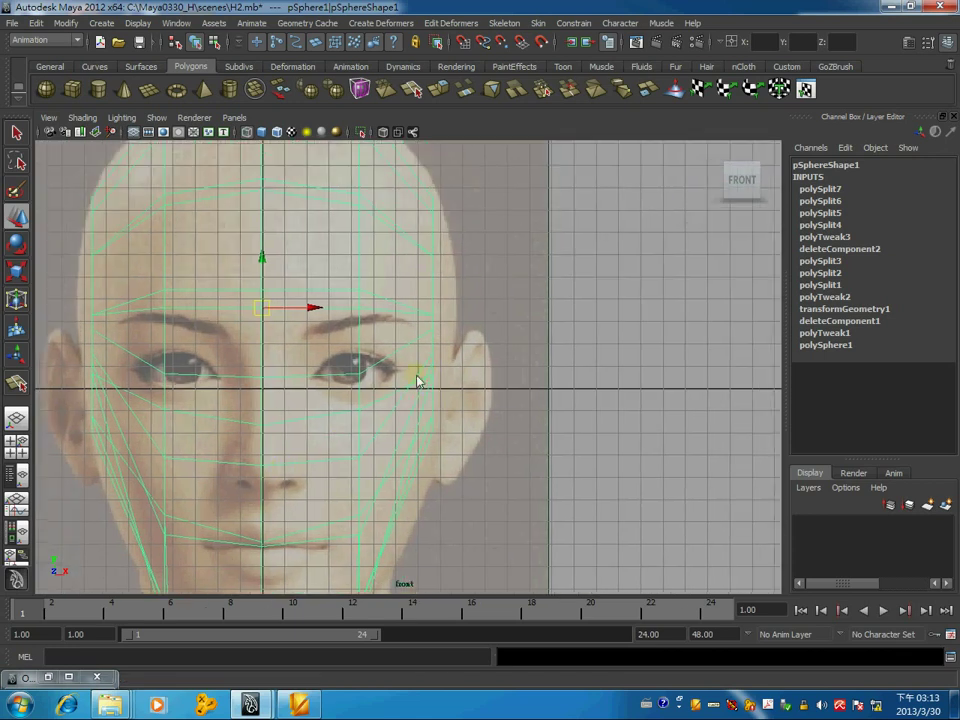
{"action": "scroll", "coordinate": [400, 370], "scroll_direction": "up", "scroll_amount": 2}
{"action": "right_click_drag", "start_coordinate": [339, 321], "coordinate": [343, 354]}
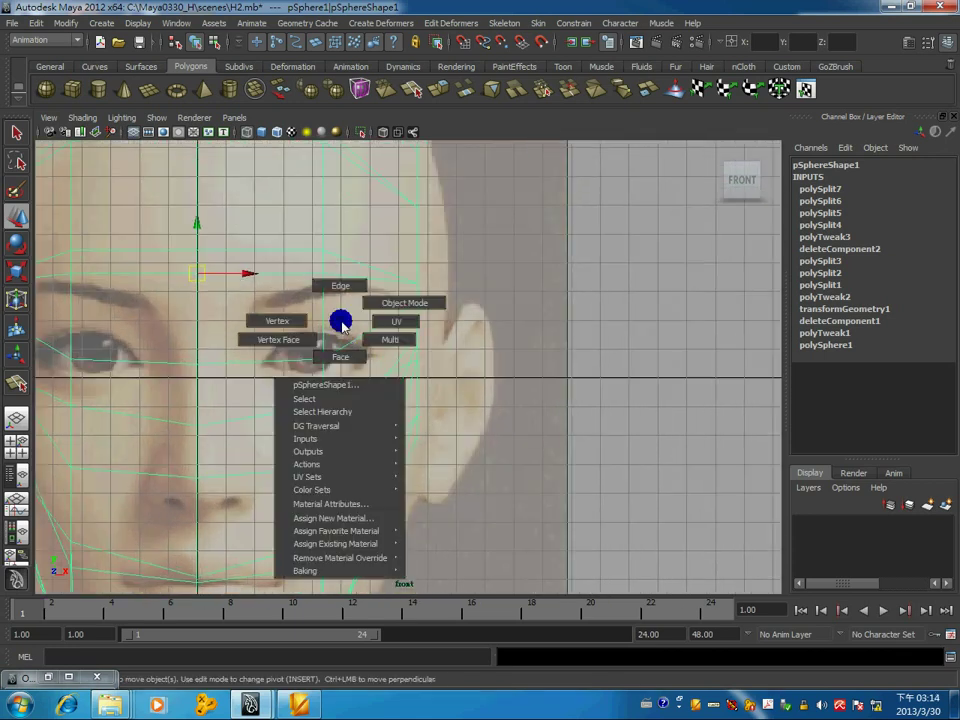
{"action": "left_click", "coordinate": [347, 352]}
{"action": "key", "text": "space"}
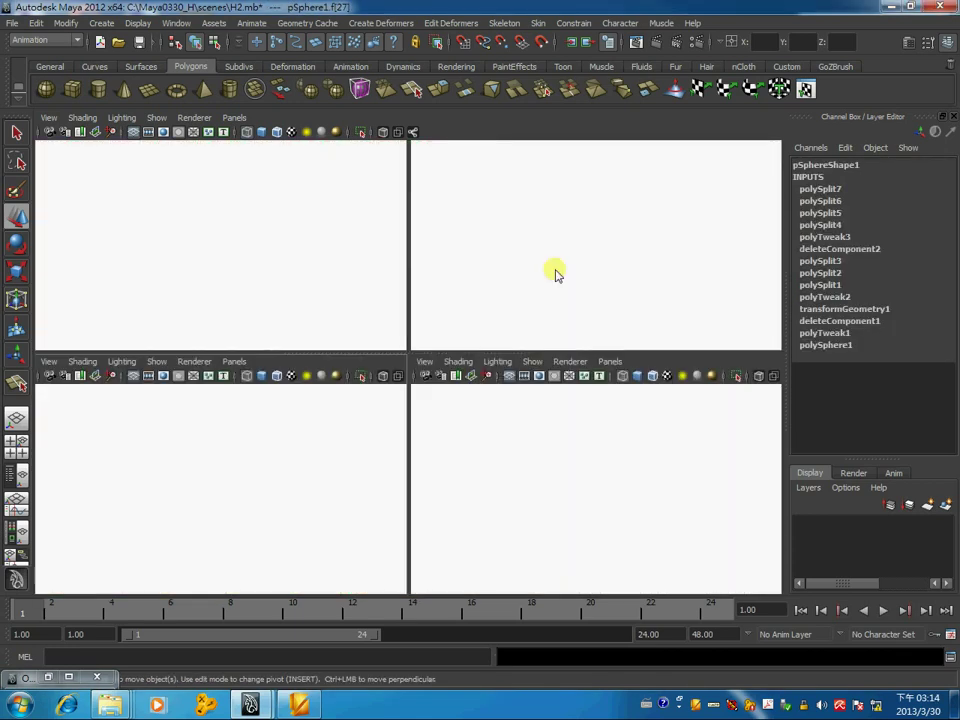
{"action": "key", "text": "space"}
{"action": "left_click_drag", "start_coordinate": [606, 251], "coordinate": [470, 281], "text": "alt"}
{"action": "left_click", "coordinate": [420, 290], "text": "shift"}
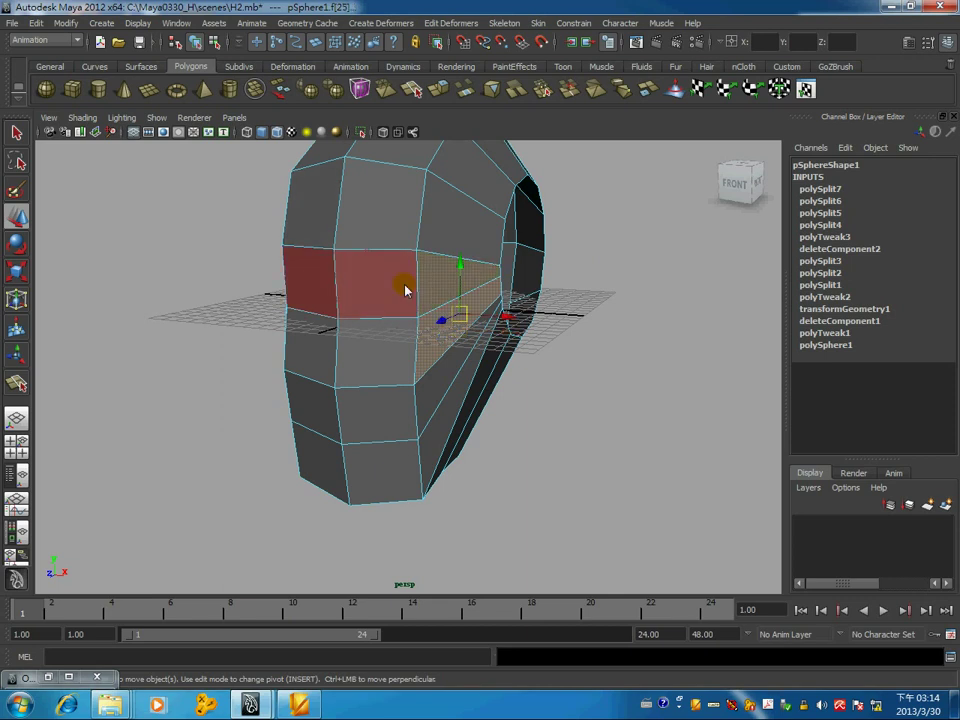
{"action": "left_click", "coordinate": [403, 285], "text": "shift"}
{"action": "left_click", "coordinate": [386, 360], "text": "shift"}
- Orbit around the head to check the eye-face selection, then bring up the face operations
{"action": "left_click_drag", "start_coordinate": [594, 321], "coordinate": [418, 343], "text": "alt"}
{"action": "scroll", "coordinate": [418, 343], "scroll_direction": "down", "scroll_amount": 5}
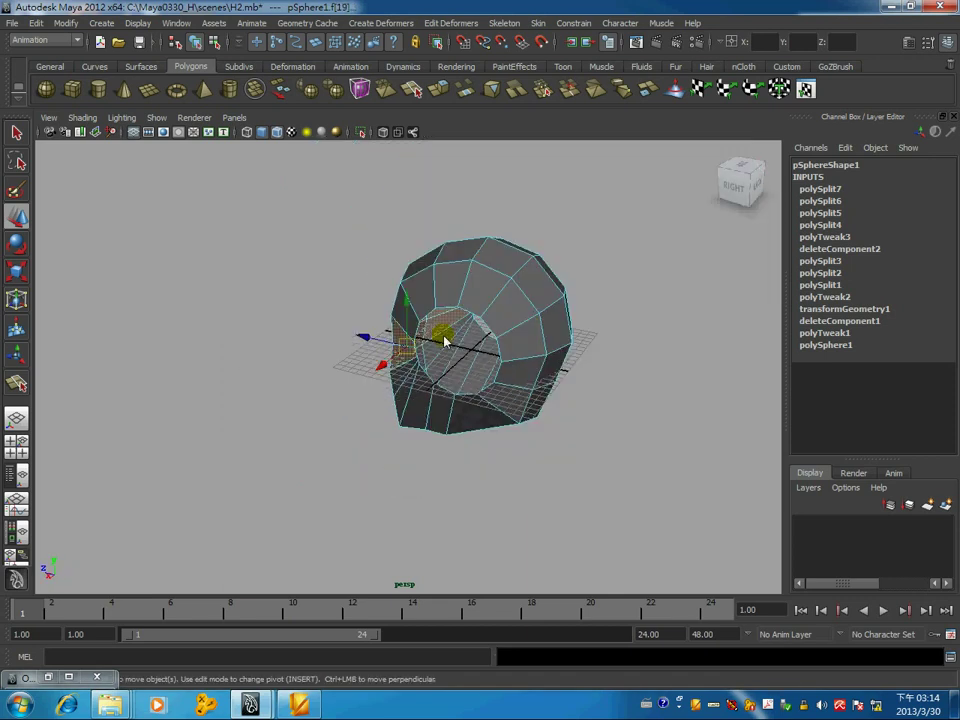
{"action": "scroll", "coordinate": [446, 336], "scroll_direction": "down", "scroll_amount": 3}
{"action": "left_click_drag", "start_coordinate": [527, 360], "coordinate": [332, 279], "text": "alt"}
{"action": "mouse_move", "coordinate": [336, 350]}
{"action": "left_mouse_down", "text": "alt"}
{"action": "mouse_move", "coordinate": [574, 324]}
{"action": "mouse_move", "coordinate": [510, 386]}
{"action": "left_mouse_up", "text": "alt"}
{"action": "scroll", "coordinate": [570, 335], "scroll_direction": "up", "scroll_amount": 5}
{"action": "scroll", "coordinate": [418, 341], "scroll_direction": "up", "scroll_amount": 3}
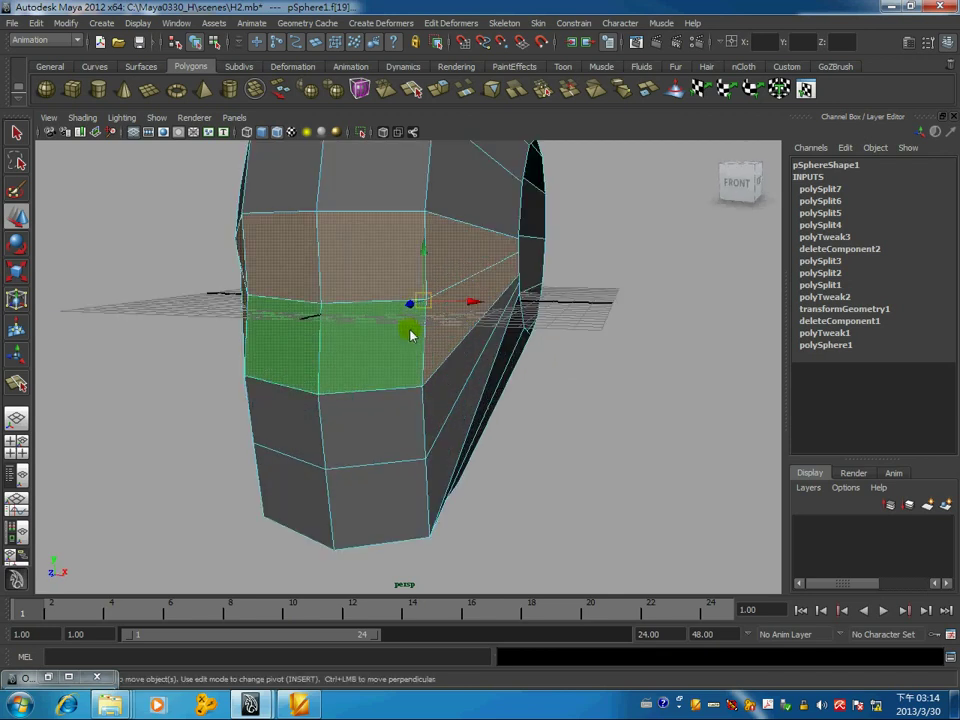
{"action": "right_click", "coordinate": [398, 318], "text": "shift"}
- Extrude the selected eye-area faces and show the maximized front view in shaded mode
{"action": "left_click", "coordinate": [402, 348]}
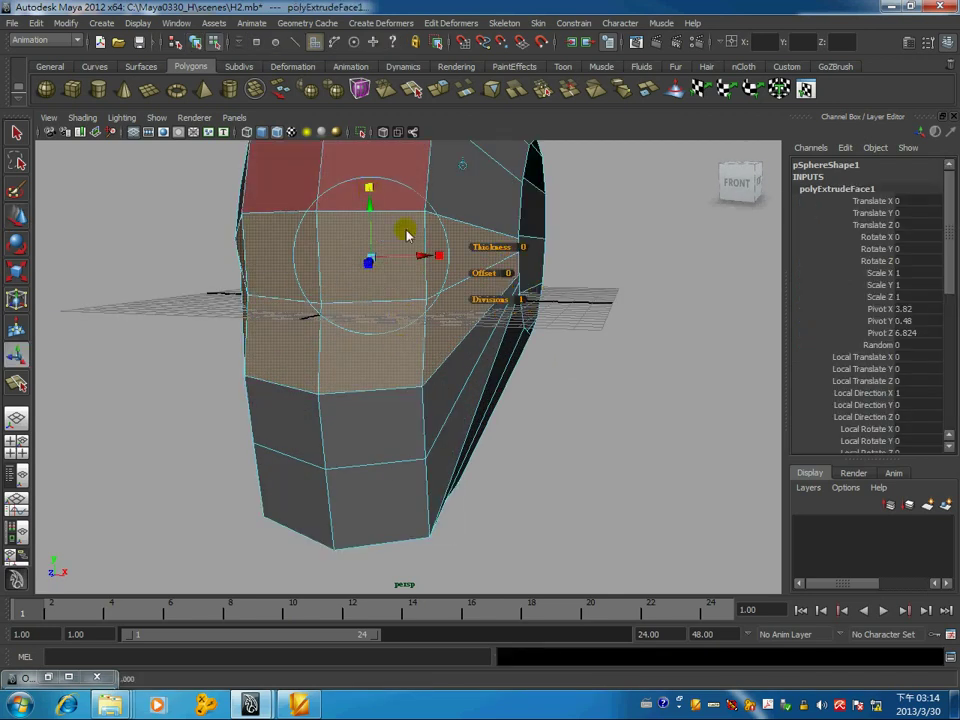
{"action": "mouse_move", "coordinate": [406, 235]}
{"action": "left_mouse_down", "text": "alt"}
{"action": "mouse_move", "coordinate": [379, 302]}
{"action": "mouse_move", "coordinate": [314, 268]}
{"action": "left_mouse_up", "text": "alt"}
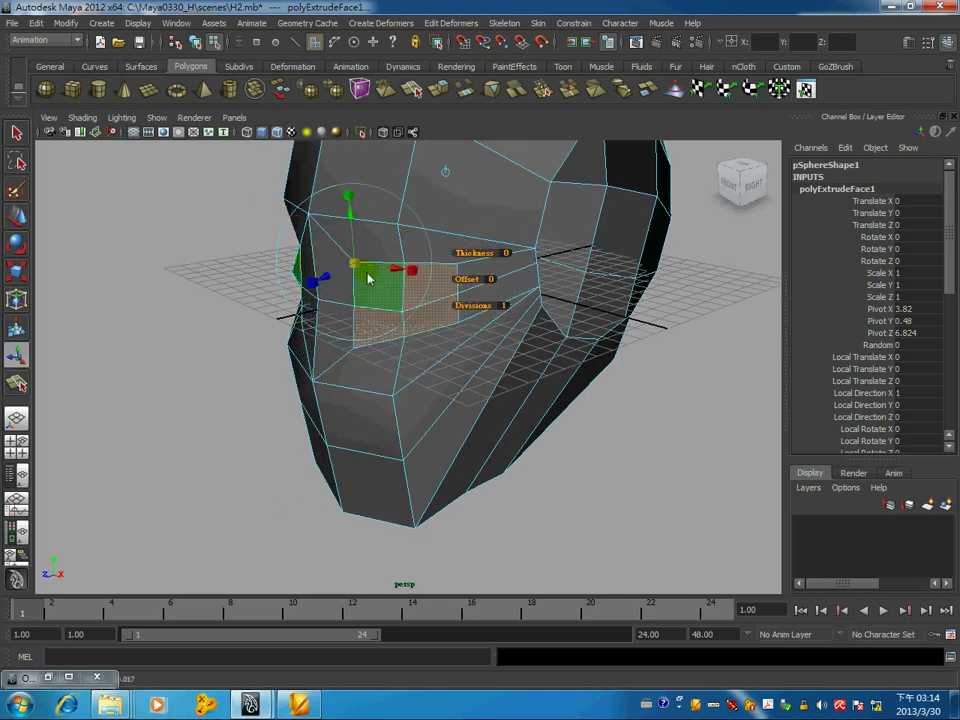
{"action": "key", "text": "space"}
{"action": "key", "text": "space"}
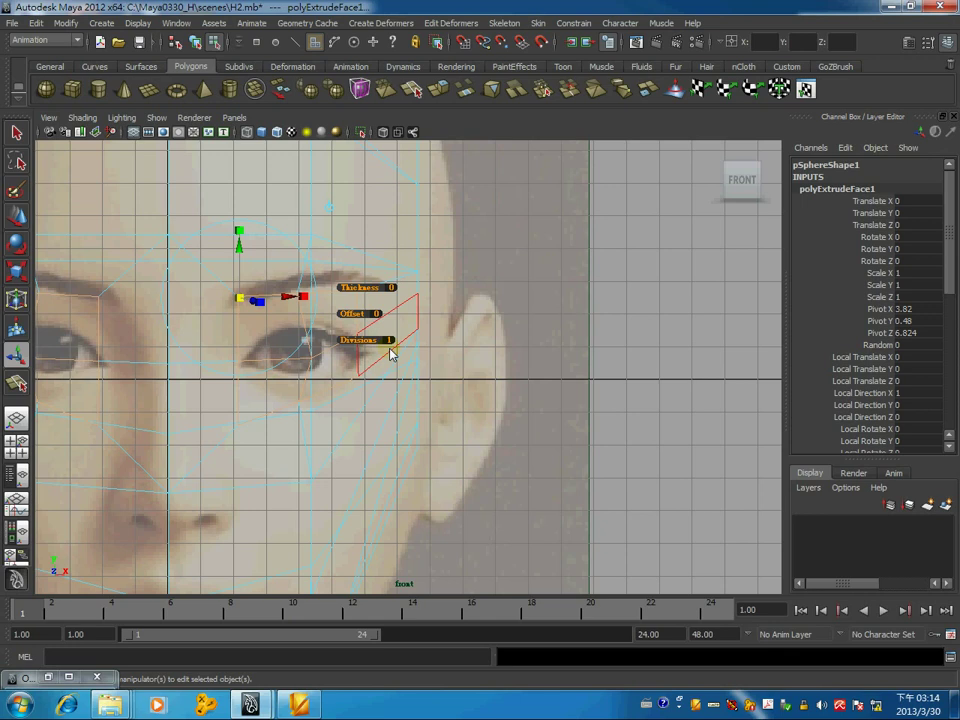
{"action": "left_click_drag", "start_coordinate": [391, 353], "coordinate": [409, 355]}
{"action": "key", "text": "5"}
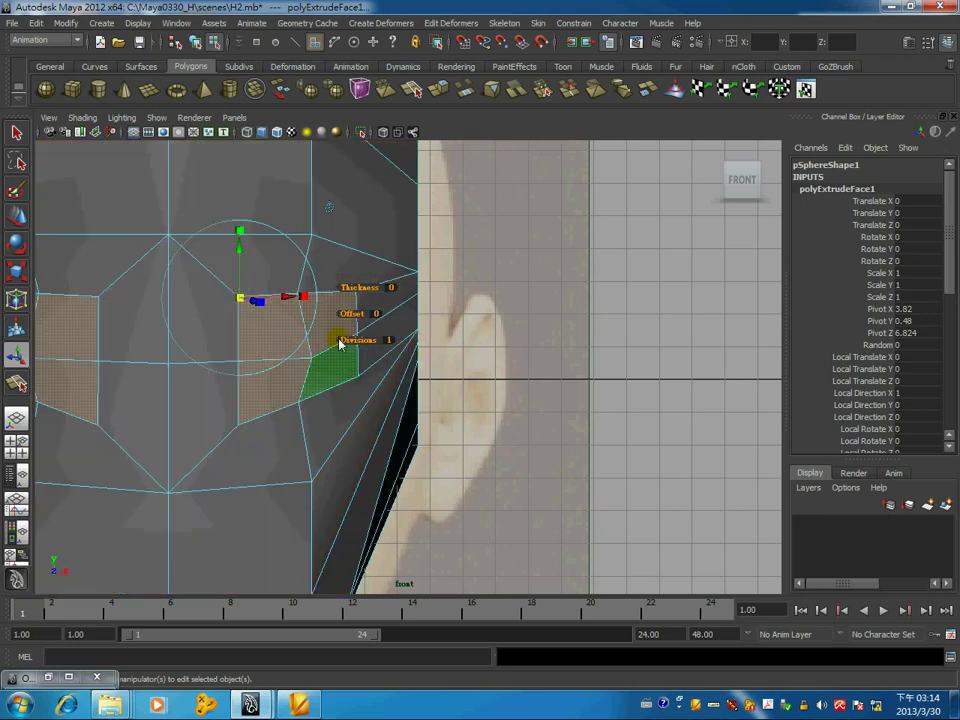
{"action": "scroll", "coordinate": [340, 335], "scroll_direction": "down", "scroll_amount": 2}
{"action": "scroll", "coordinate": [400, 330], "scroll_direction": "down", "scroll_amount": 2}
{"action": "scroll", "coordinate": [565, 342], "scroll_direction": "down", "scroll_amount": 2}
{"action": "scroll", "coordinate": [565, 342], "scroll_direction": "up", "scroll_amount": 2}
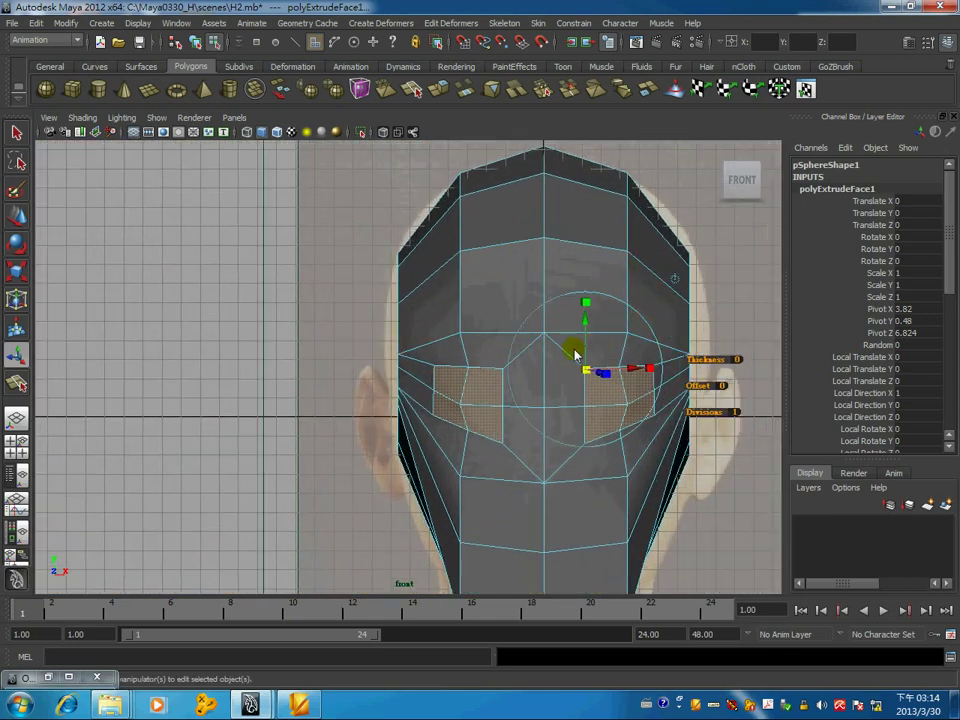
- Display the front reference photo behind the head and deselect the extruded faces
{"action": "middle_click_drag", "start_coordinate": [665, 340], "coordinate": [555, 386], "text": "alt"}
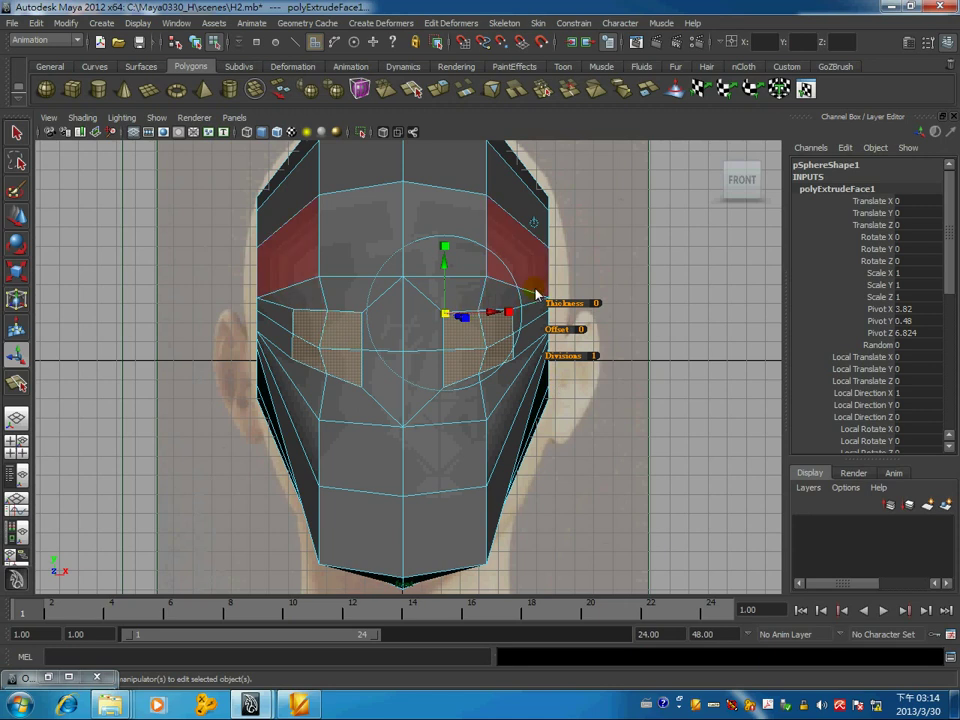
{"action": "scroll", "coordinate": [512, 318], "scroll_direction": "up", "scroll_amount": 2}
{"action": "scroll", "coordinate": [550, 306], "scroll_direction": "up", "scroll_amount": 3}
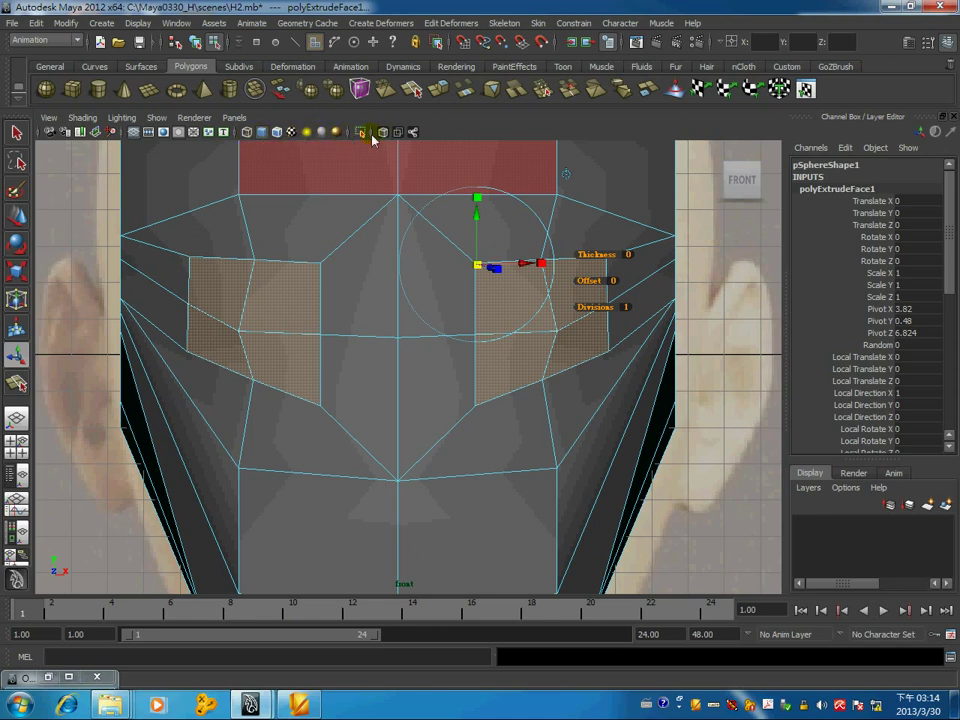
{"action": "left_click", "coordinate": [380, 136]}
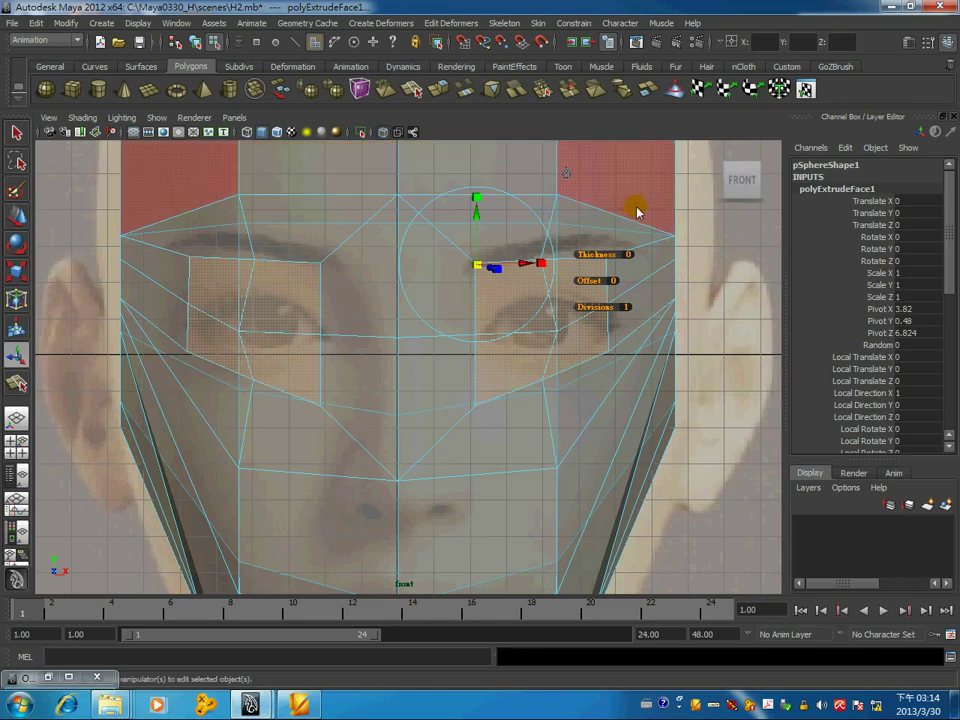
{"action": "left_click", "coordinate": [700, 196]}
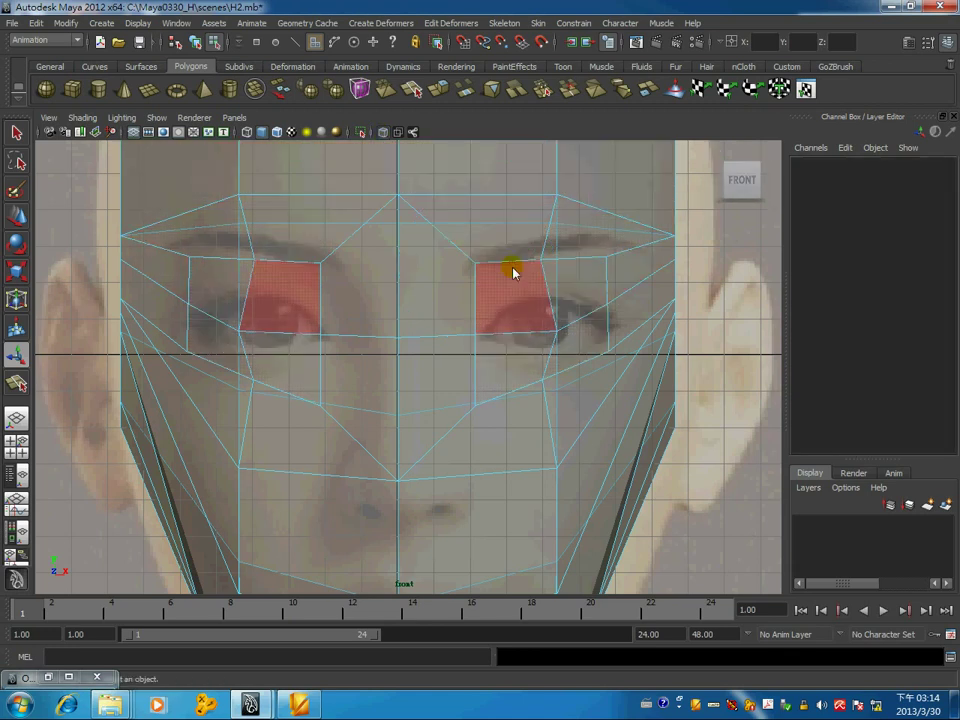
{"action": "scroll", "coordinate": [508, 258], "scroll_direction": "down", "scroll_amount": 3}
{"action": "scroll", "coordinate": [508, 258], "scroll_direction": "down", "scroll_amount": 2}
{"action": "scroll", "coordinate": [482, 261], "scroll_direction": "up", "scroll_amount": 4}
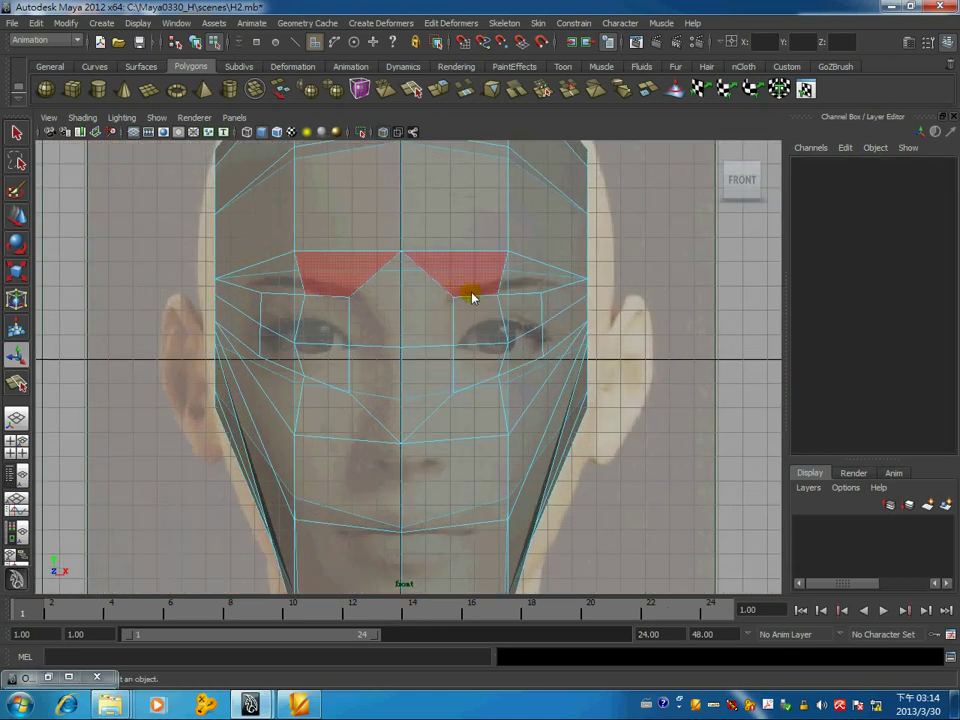
{"action": "scroll", "coordinate": [471, 294], "scroll_direction": "up", "scroll_amount": 1}
{"action": "scroll", "coordinate": [470, 298], "scroll_direction": "down", "scroll_amount": 2}
{"action": "scroll", "coordinate": [490, 278], "scroll_direction": "down", "scroll_amount": 1}
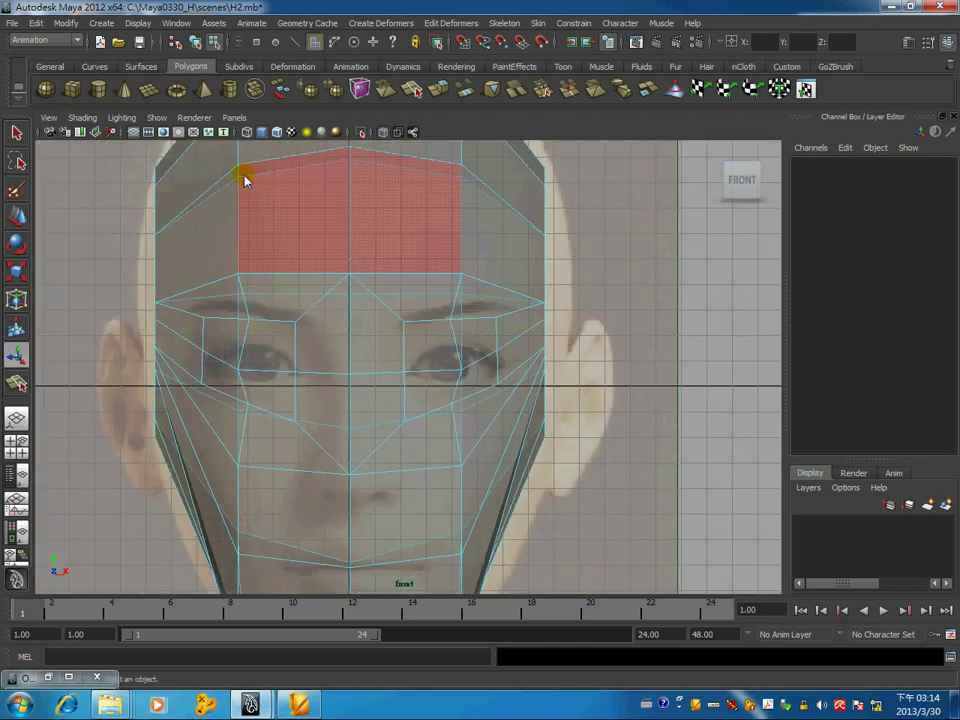
{"action": "left_click", "coordinate": [82, 118]}
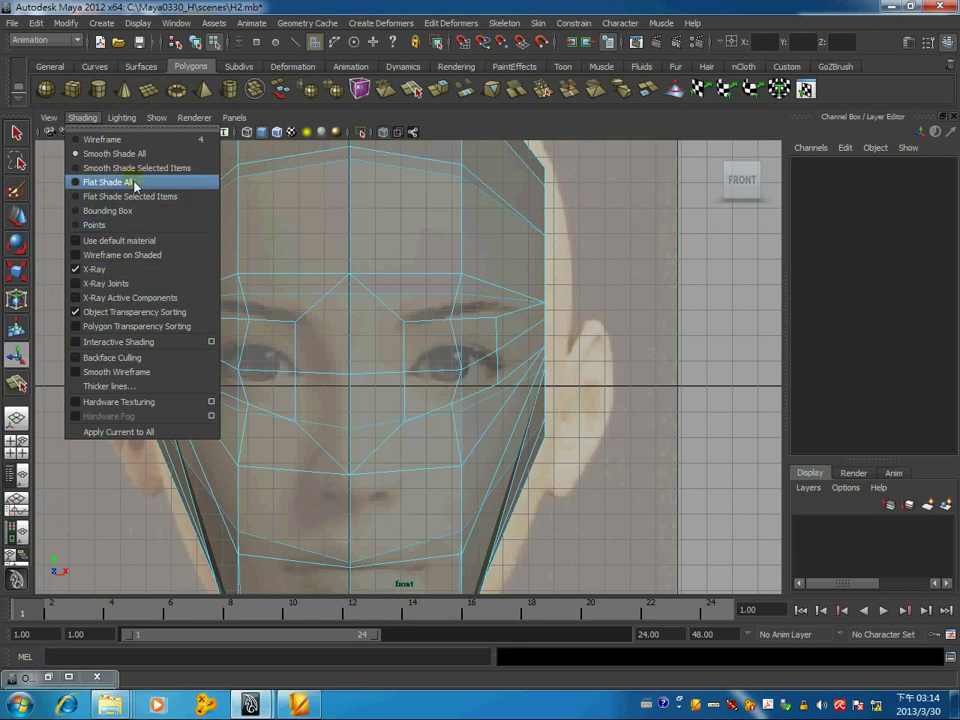
{"action": "left_click", "coordinate": [136, 360]}
{"action": "scroll", "coordinate": [579, 343], "scroll_direction": "down", "scroll_amount": 2}
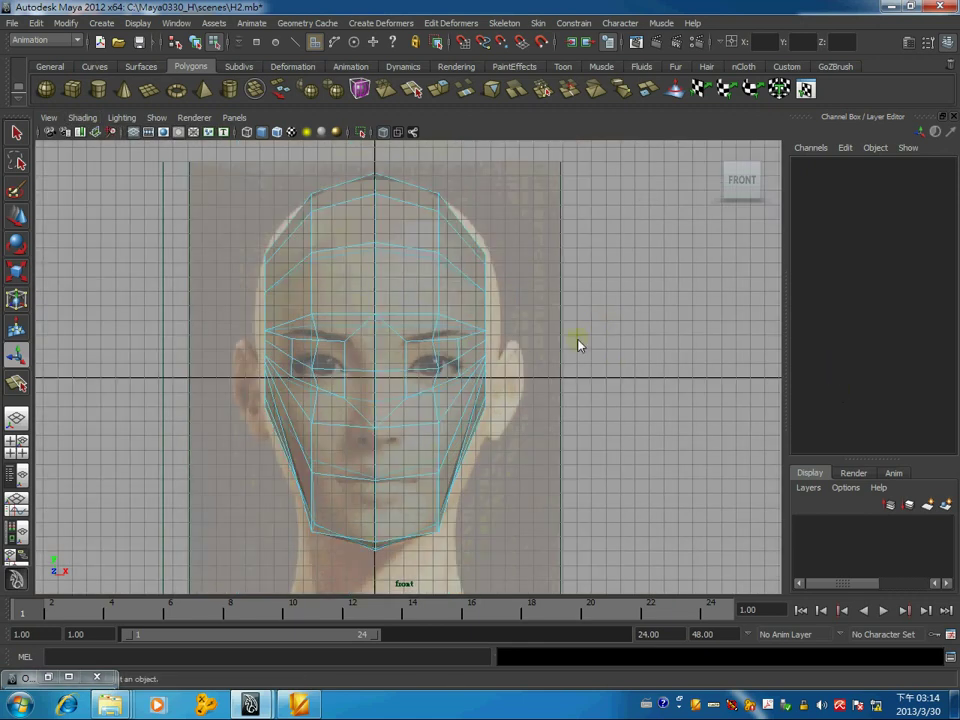
{"action": "scroll", "coordinate": [579, 349], "scroll_direction": "up", "scroll_amount": 5}
{"action": "scroll", "coordinate": [579, 343], "scroll_direction": "up", "scroll_amount": 3}
{"action": "scroll", "coordinate": [473, 385], "scroll_direction": "up", "scroll_amount": 1}
{"action": "scroll", "coordinate": [470, 380], "scroll_direction": "down", "scroll_amount": 4}
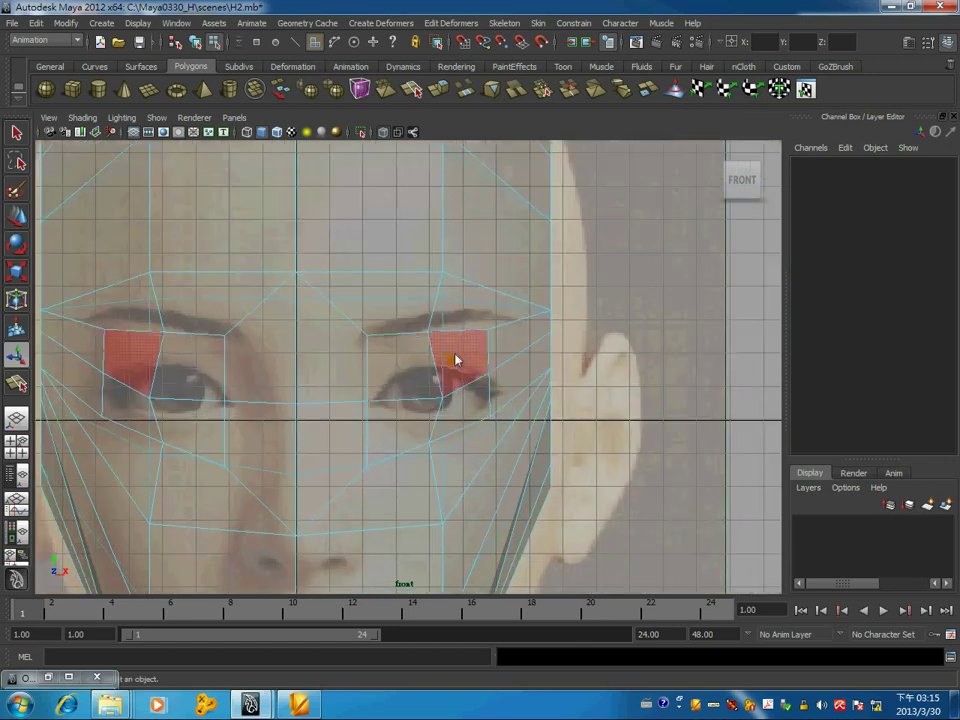
- Move the inner eye-corner vertex and two lower-lid vertices onto the photo's eye outline
{"action": "right_click_drag", "start_coordinate": [392, 338], "coordinate": [325, 340]}
{"action": "left_click", "coordinate": [367, 338]}
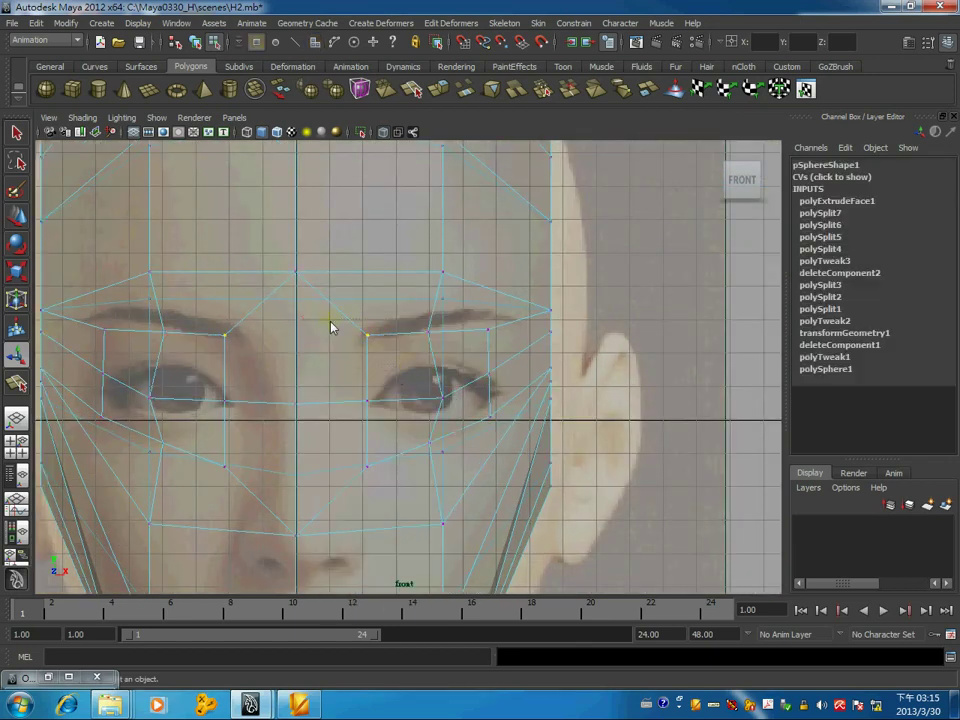
{"action": "key", "text": "w"}
{"action": "left_click_drag", "start_coordinate": [367, 338], "coordinate": [384, 372]}
{"action": "left_click", "coordinate": [362, 458]}
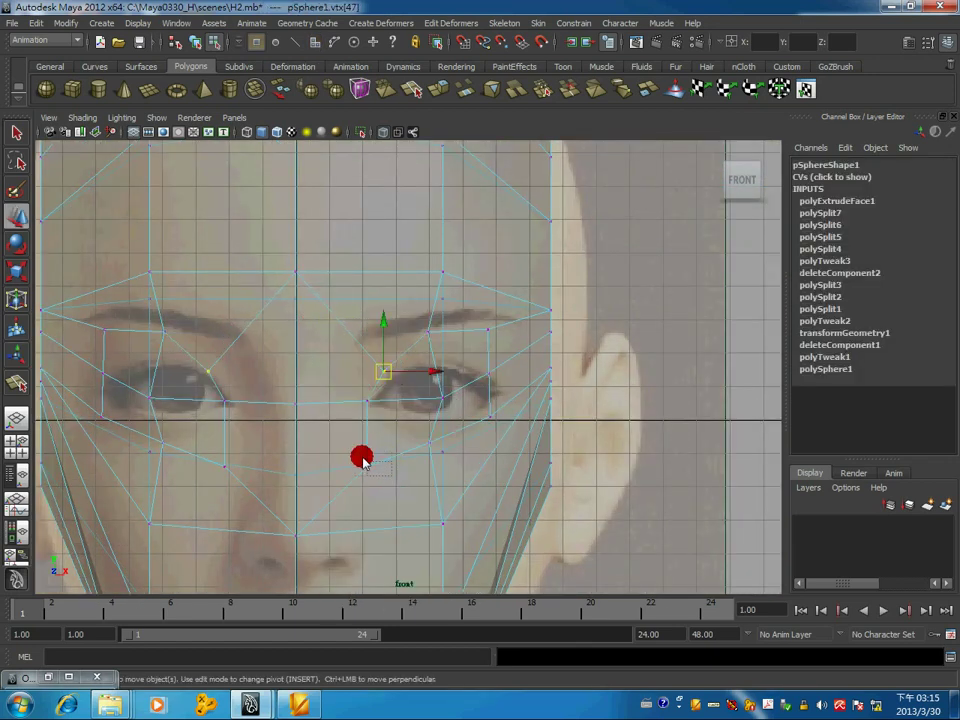
{"action": "left_click_drag", "start_coordinate": [370, 466], "coordinate": [397, 430]}
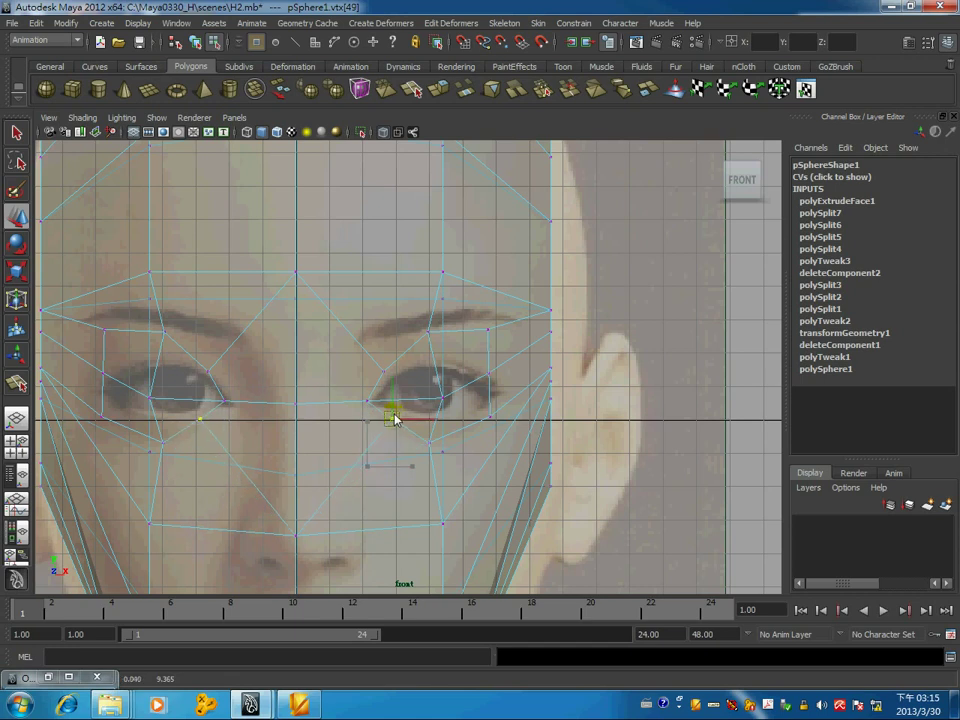
{"action": "left_click", "coordinate": [430, 441]}
{"action": "left_click_drag", "start_coordinate": [430, 441], "coordinate": [437, 422]}
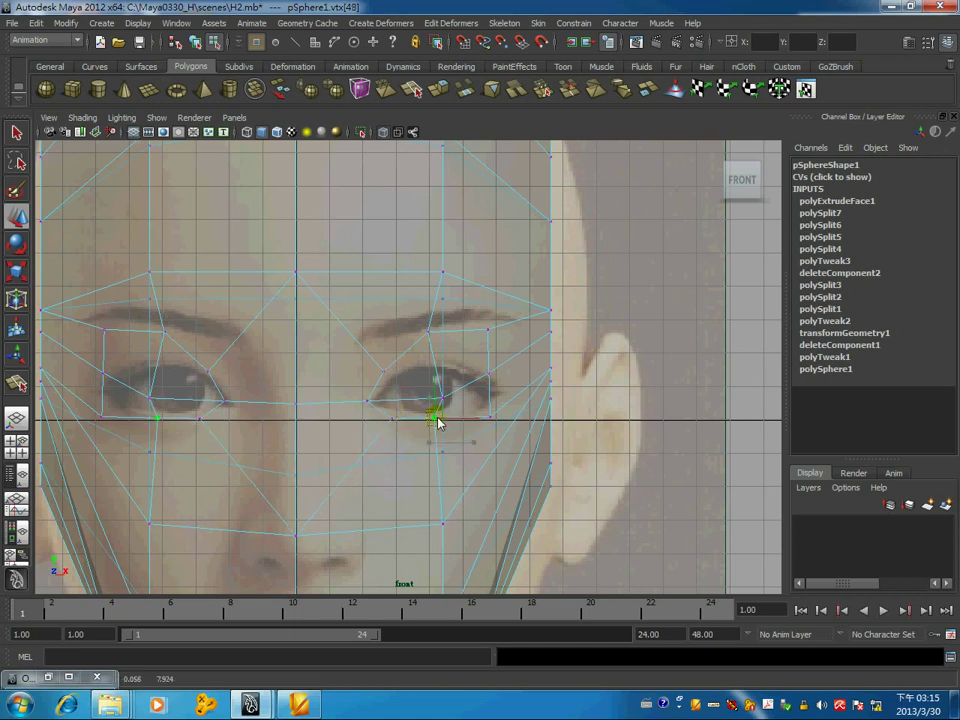
- Place the outer-corner, upper-lid and inner-corner vertices along the photo's eye outline
{"action": "left_click", "coordinate": [495, 388]}
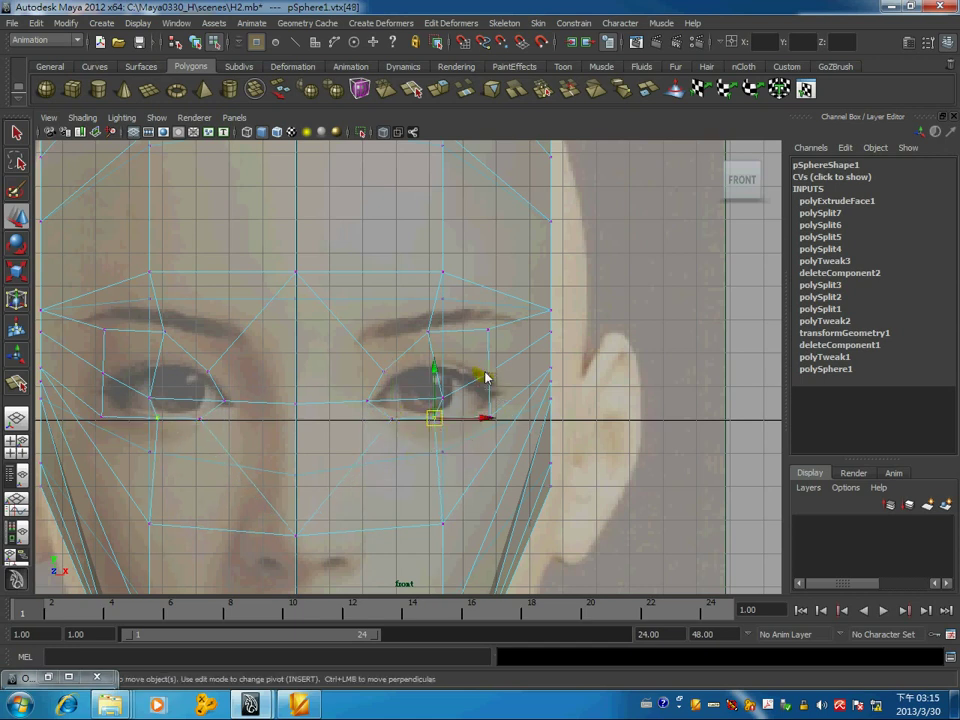
{"action": "mouse_move", "coordinate": [486, 409]}
{"action": "left_mouse_down"}
{"action": "mouse_move", "coordinate": [496, 376]}
{"action": "mouse_move", "coordinate": [499, 395]}
{"action": "left_mouse_up"}
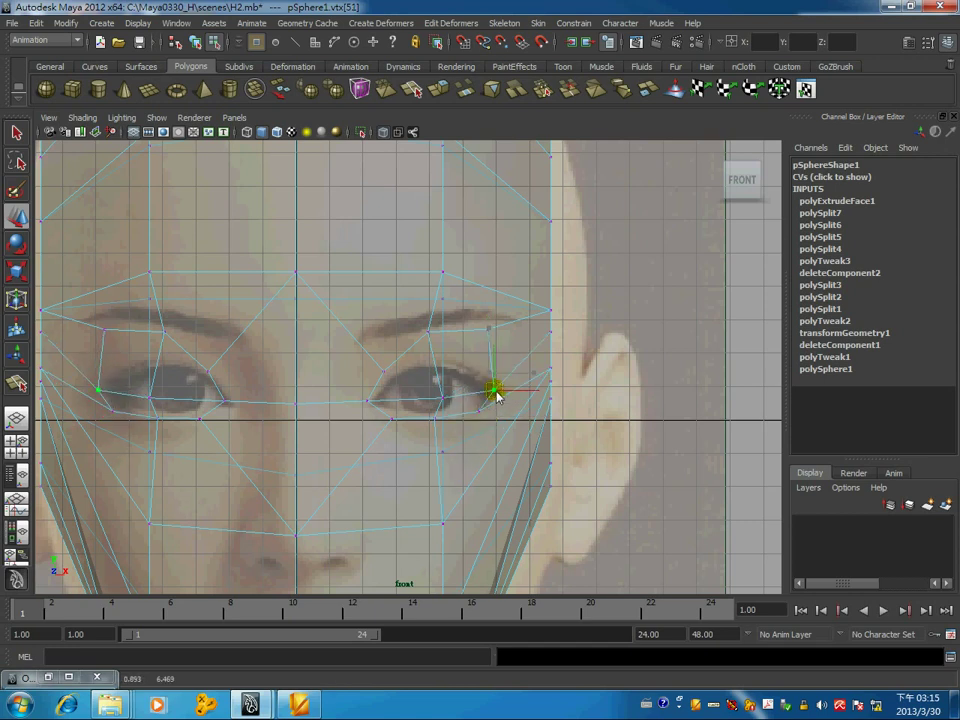
{"action": "left_click", "coordinate": [490, 332]}
{"action": "left_click_drag", "start_coordinate": [490, 333], "coordinate": [479, 374]}
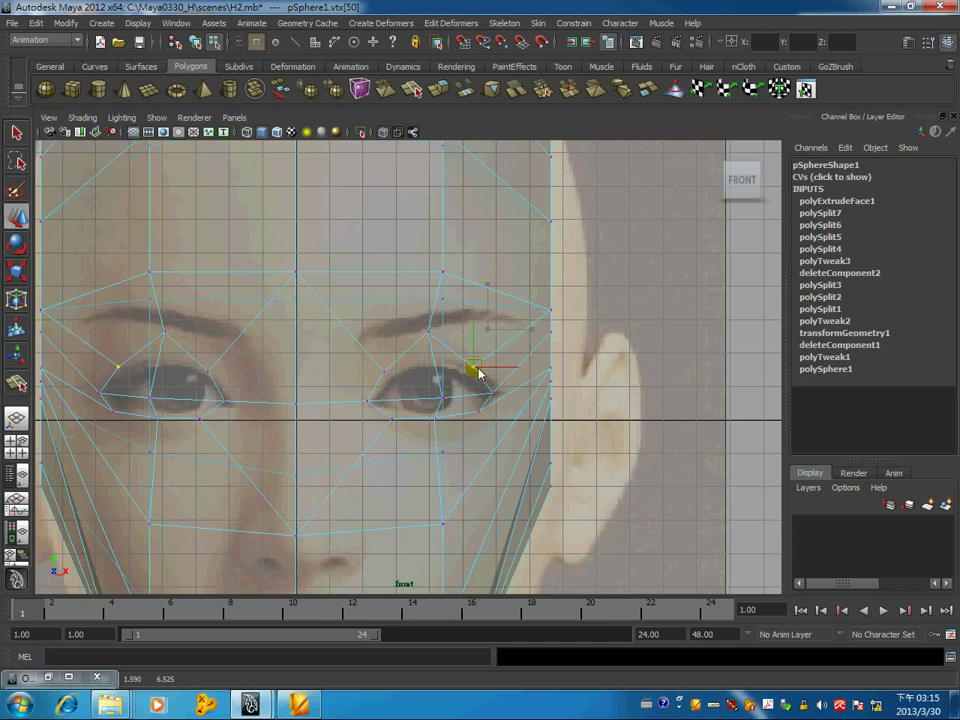
{"action": "left_click", "coordinate": [428, 331]}
{"action": "left_click_drag", "start_coordinate": [428, 333], "coordinate": [430, 365]}
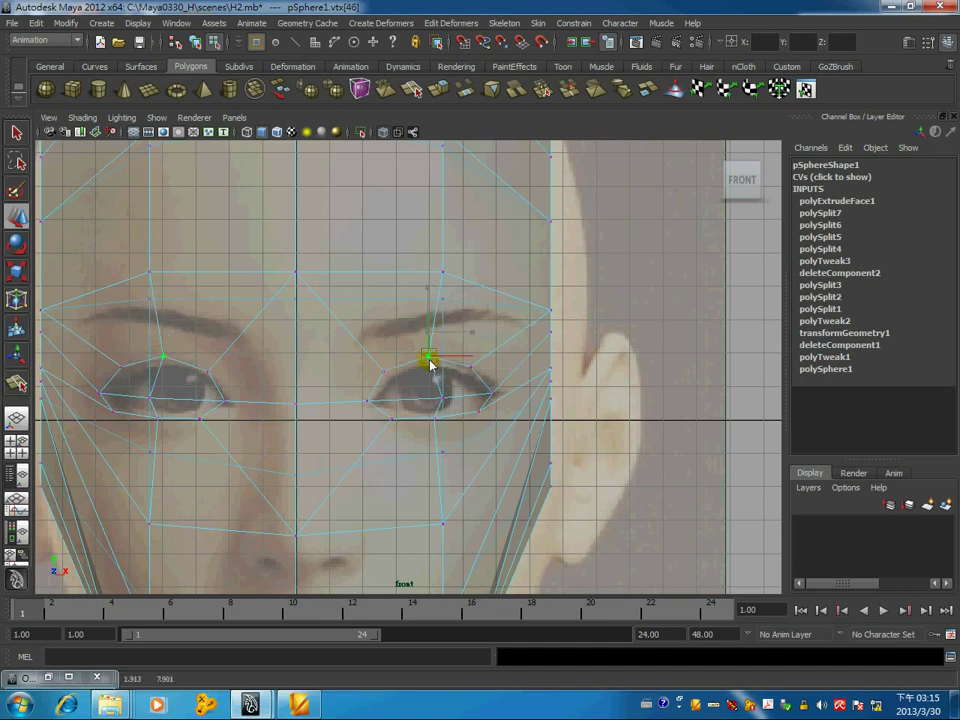
{"action": "left_click", "coordinate": [388, 374]}
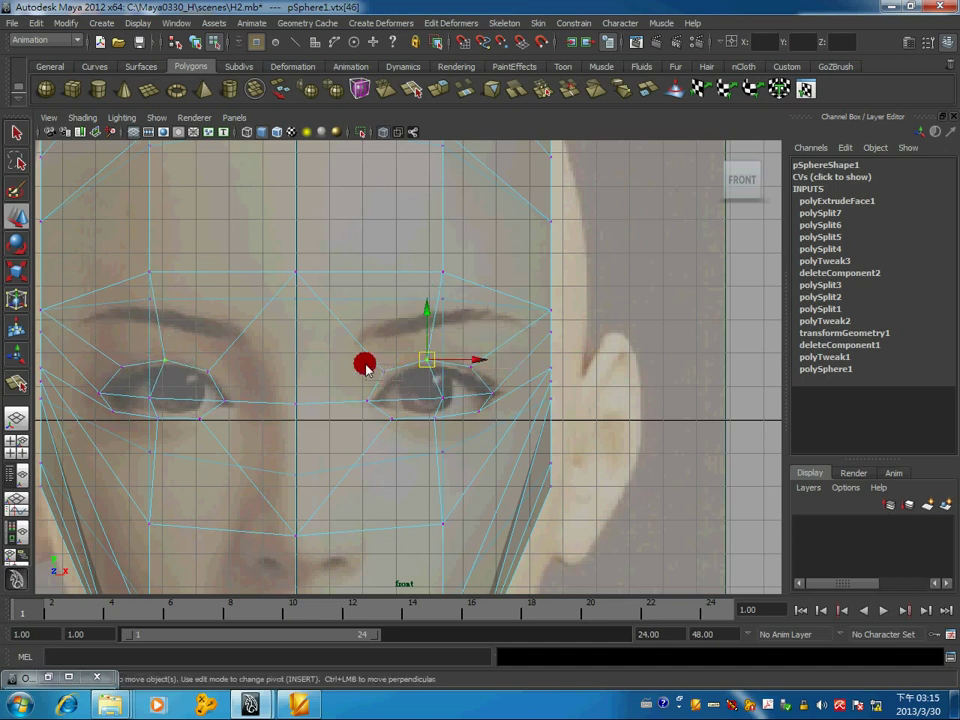
{"action": "left_click", "coordinate": [377, 420]}
{"action": "left_click_drag", "start_coordinate": [398, 432], "coordinate": [394, 426]}
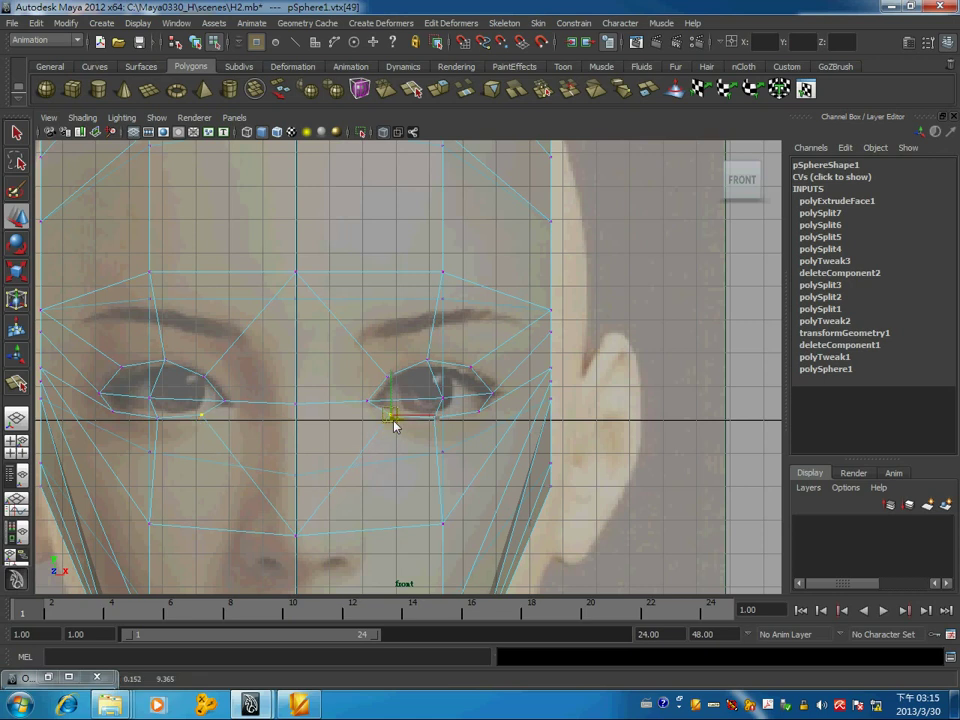
{"action": "key", "text": "space"}
- Select the extruded eye faces and remove them to leave eye holes, then view the head frontally
{"action": "left_click_drag", "start_coordinate": [484, 294], "coordinate": [634, 298], "text": "alt"}
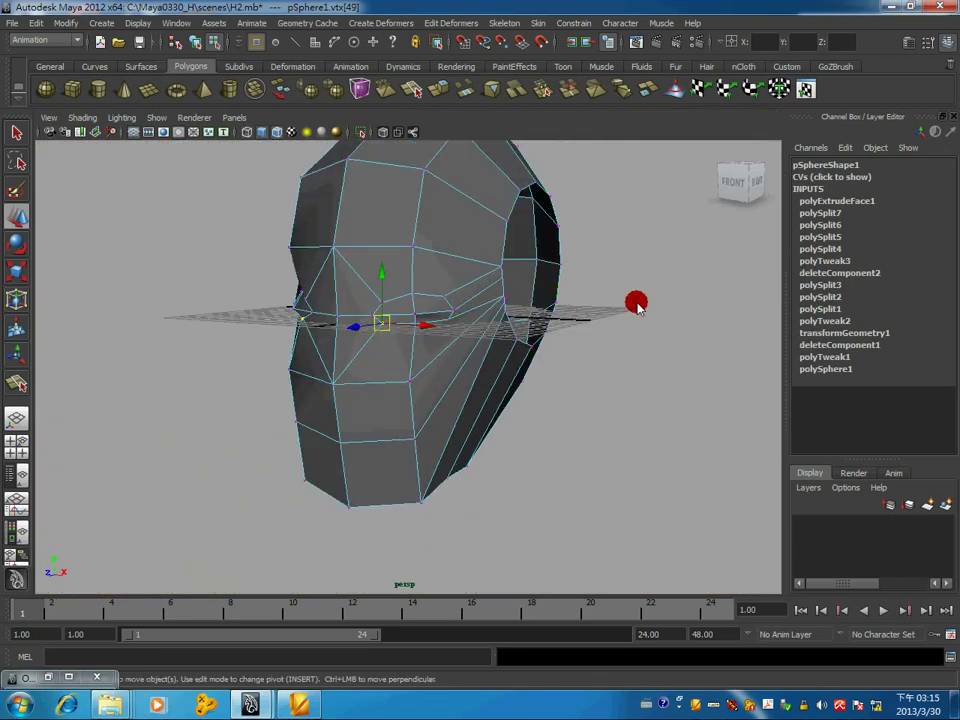
{"action": "right_click_drag", "start_coordinate": [634, 298], "coordinate": [433, 305], "text": "alt"}
{"action": "right_click_drag", "start_coordinate": [456, 262], "coordinate": [462, 293]}
{"action": "left_click", "coordinate": [450, 261]}
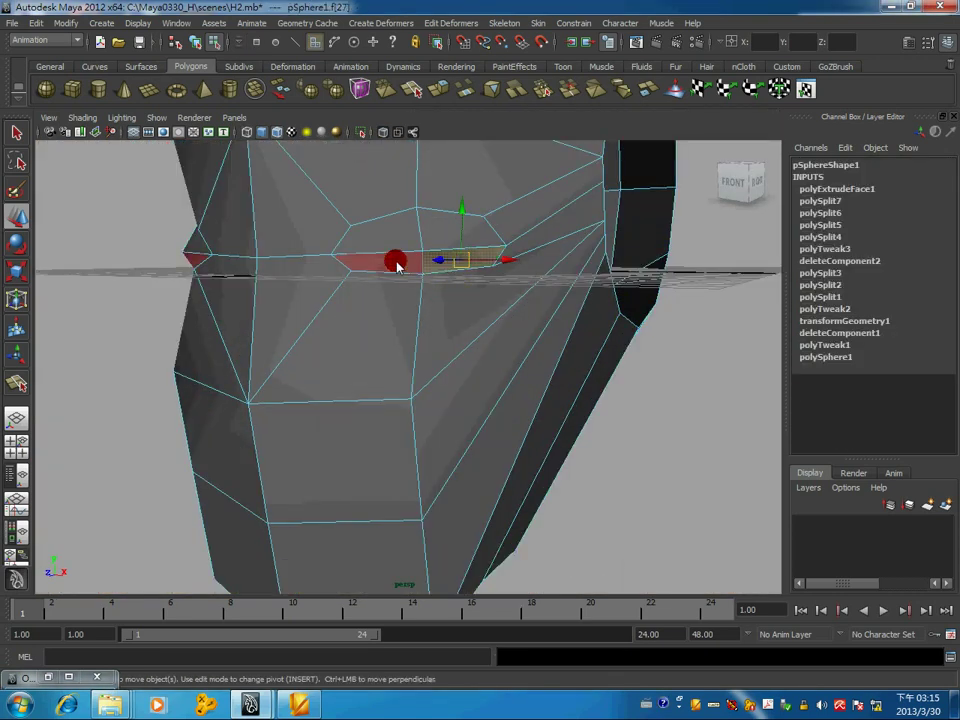
{"action": "left_click_drag", "start_coordinate": [455, 262], "coordinate": [415, 233]}
{"action": "left_click", "coordinate": [459, 232]}
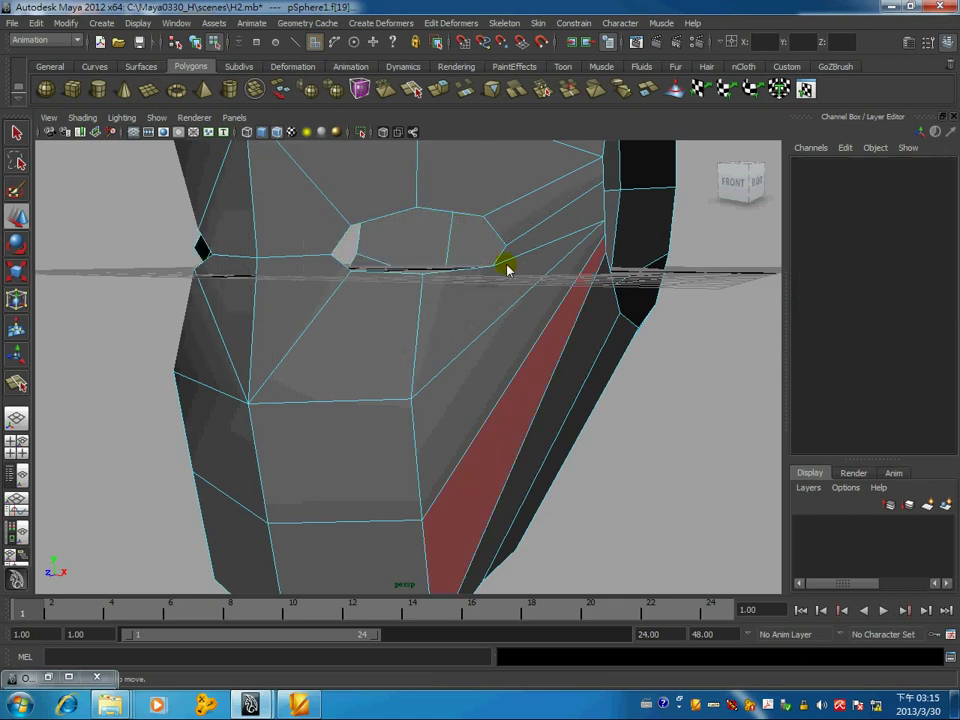
{"action": "scroll", "coordinate": [487, 290], "scroll_direction": "down", "scroll_amount": 5}
{"action": "mouse_move", "coordinate": [454, 355]}
{"action": "left_mouse_down", "text": "alt"}
{"action": "mouse_move", "coordinate": [471, 340]}
{"action": "mouse_move", "coordinate": [449, 349]}
{"action": "left_mouse_up", "text": "alt"}
{"action": "mouse_move", "coordinate": [354, 406]}
{"action": "left_mouse_down", "text": "alt"}
{"action": "mouse_move", "coordinate": [388, 422]}
{"action": "mouse_move", "coordinate": [431, 420]}
{"action": "mouse_move", "coordinate": [437, 410]}
{"action": "mouse_move", "coordinate": [418, 396]}
{"action": "mouse_move", "coordinate": [396, 418]}
{"action": "left_mouse_up", "text": "alt"}
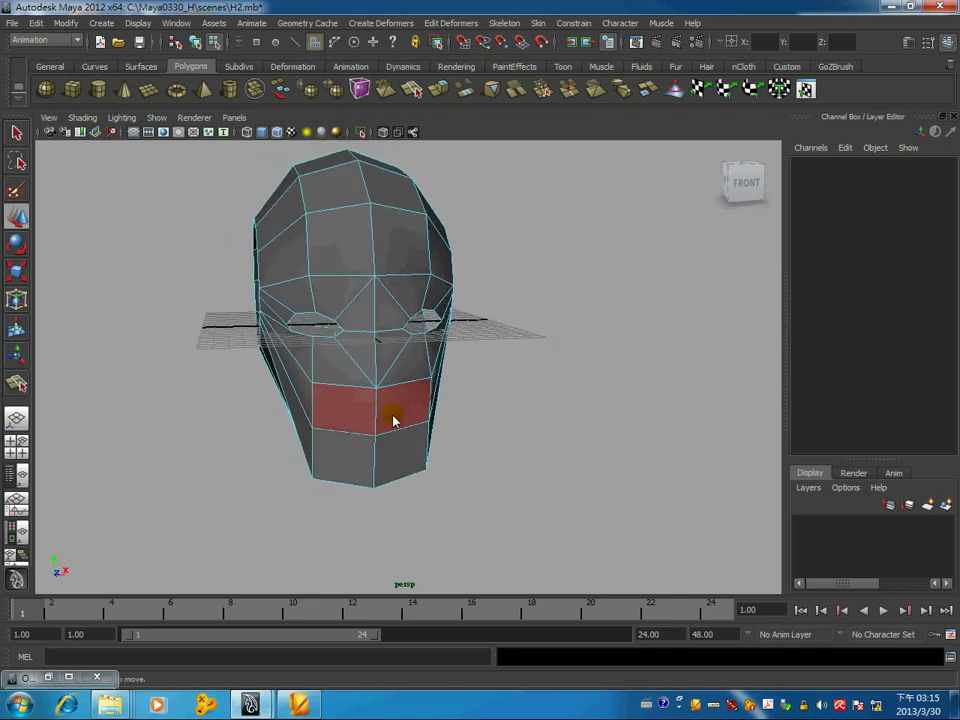
- Maximize the front reference view and select the two faces over the mouth area
{"action": "scroll", "coordinate": [450, 444], "scroll_direction": "up", "scroll_amount": 3}
{"action": "scroll", "coordinate": [372, 422], "scroll_direction": "up", "scroll_amount": 3}
{"action": "key", "text": "space"}
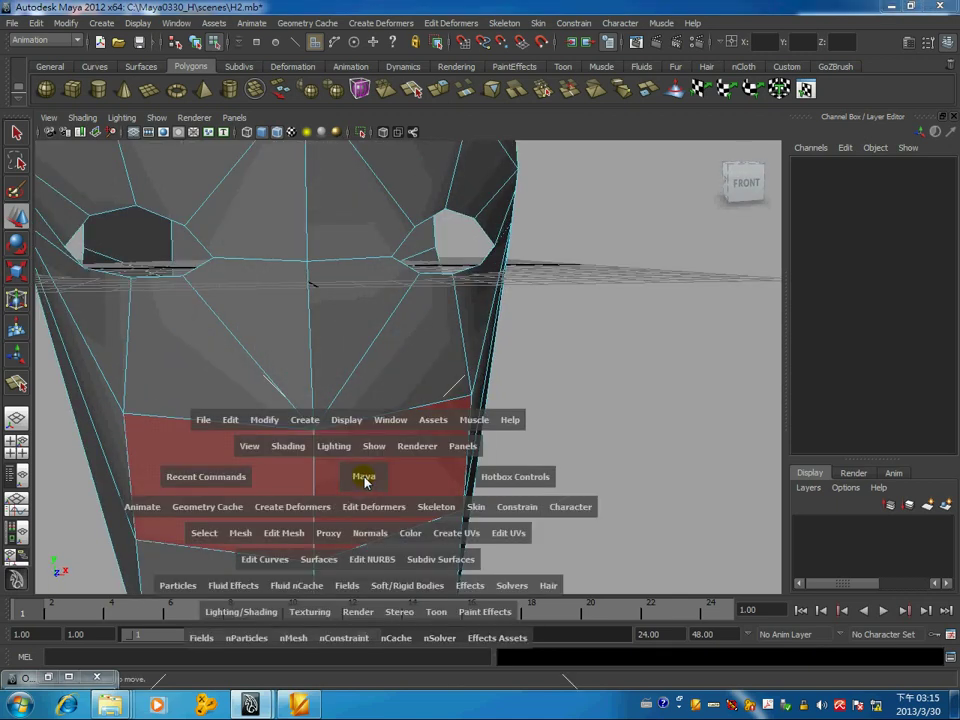
{"action": "key", "text": "space"}
{"action": "scroll", "coordinate": [452, 325], "scroll_direction": "up", "scroll_amount": 2}
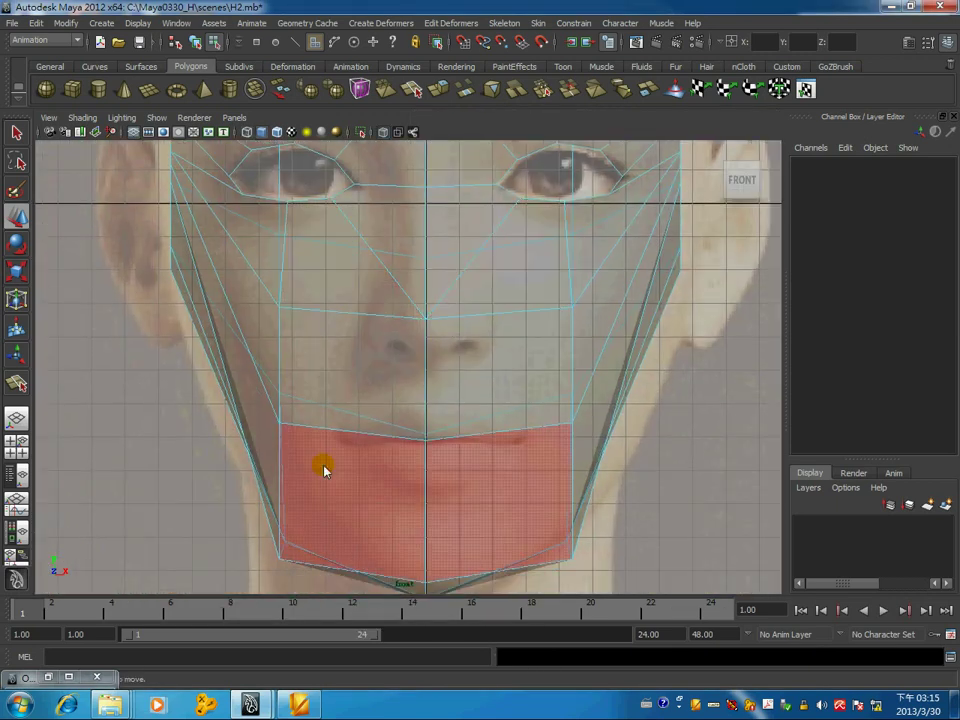
{"action": "right_click_drag", "start_coordinate": [488, 398], "coordinate": [489, 424]}
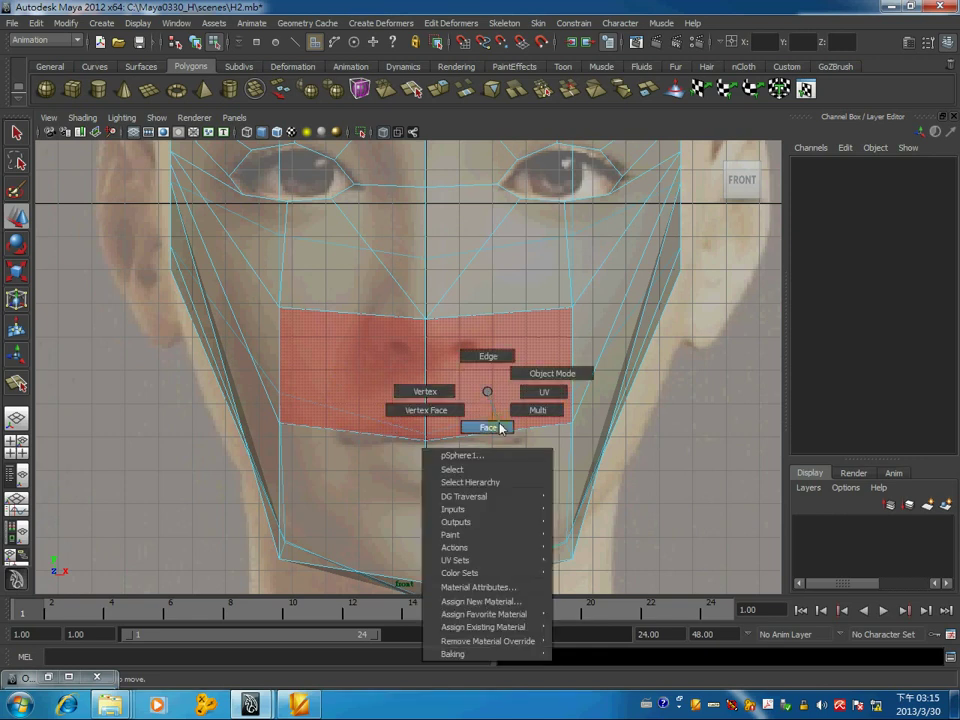
{"action": "key", "text": "w"}
{"action": "left_click", "coordinate": [474, 476]}
{"action": "left_click", "coordinate": [365, 398], "text": "shift"}
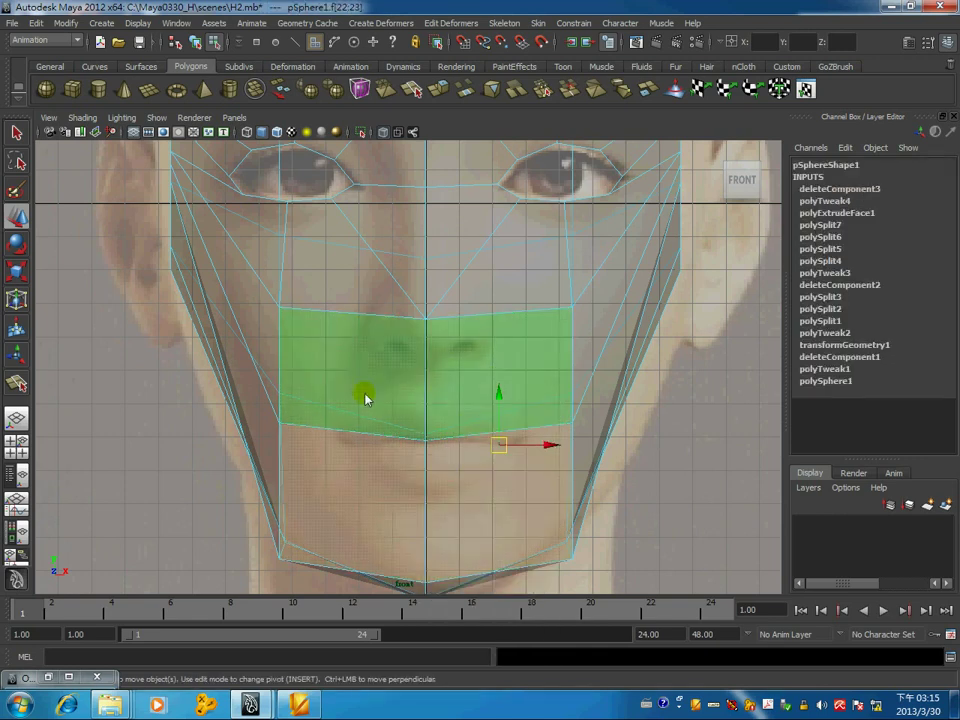
{"action": "key", "text": "space"}
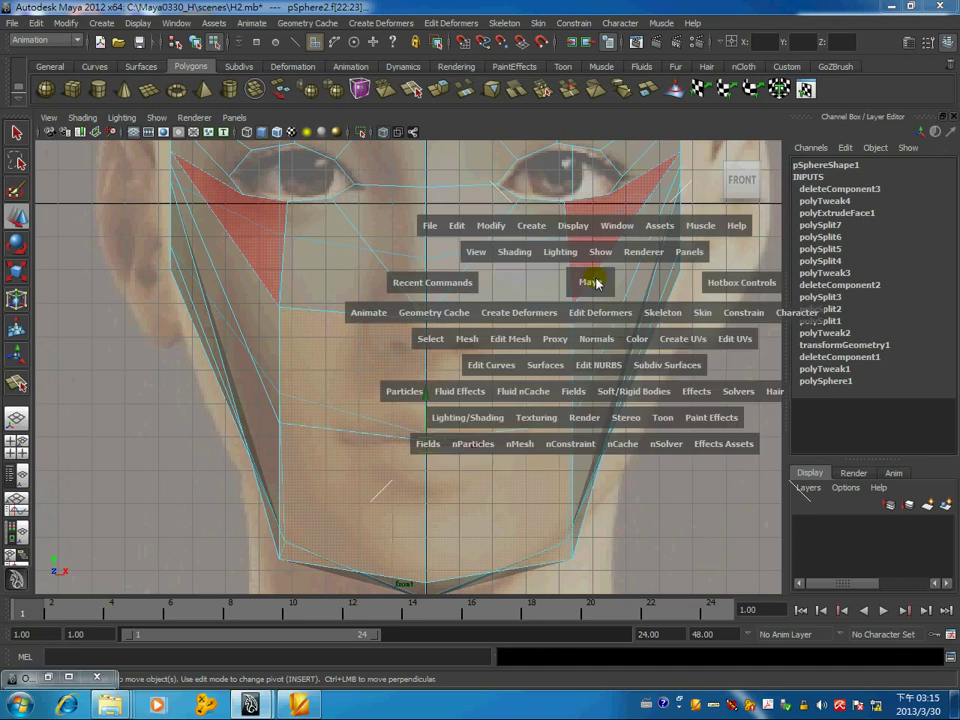
- Extrude the two mouth faces and shrink them inward, then undo both extrusion steps
{"action": "key", "text": "space"}
{"action": "mouse_move", "coordinate": [493, 289]}
{"action": "left_mouse_down", "text": "alt"}
{"action": "mouse_move", "coordinate": [461, 326]}
{"action": "mouse_move", "coordinate": [598, 347]}
{"action": "mouse_move", "coordinate": [390, 338]}
{"action": "mouse_move", "coordinate": [604, 364]}
{"action": "mouse_move", "coordinate": [354, 396]}
{"action": "mouse_move", "coordinate": [467, 321]}
{"action": "mouse_move", "coordinate": [418, 363]}
{"action": "left_mouse_up", "text": "alt"}
{"action": "mouse_move", "coordinate": [429, 422]}
{"action": "right_mouse_down", "text": "shift"}
{"action": "mouse_move", "coordinate": [430, 460]}
{"action": "mouse_move", "coordinate": [431, 448]}
{"action": "right_mouse_up", "text": "shift"}
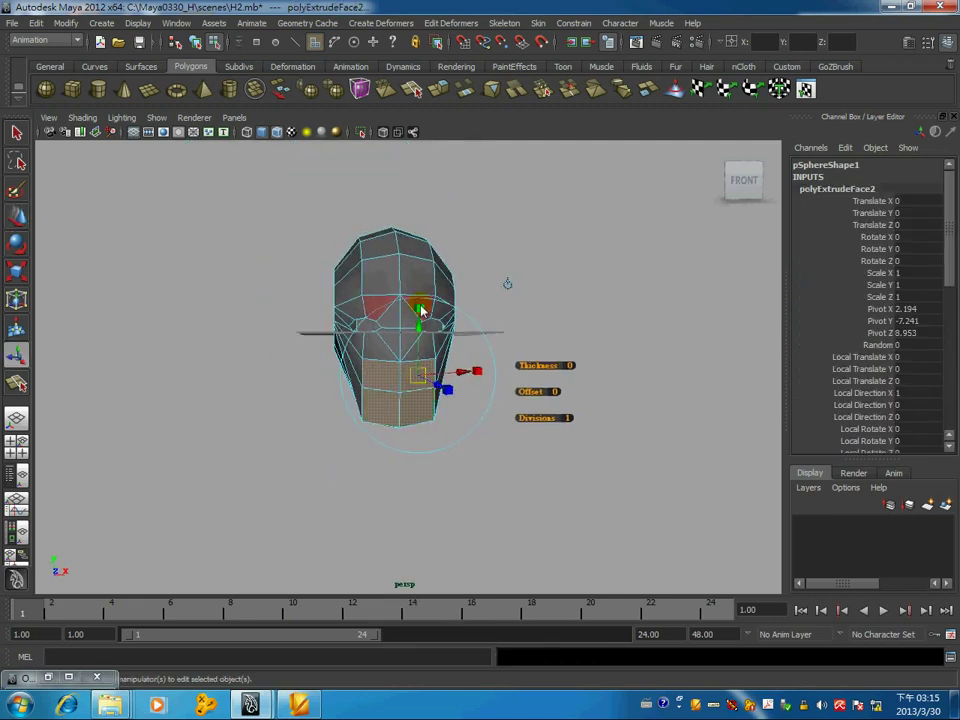
{"action": "right_click_drag", "start_coordinate": [428, 392], "coordinate": [435, 388], "text": "alt"}
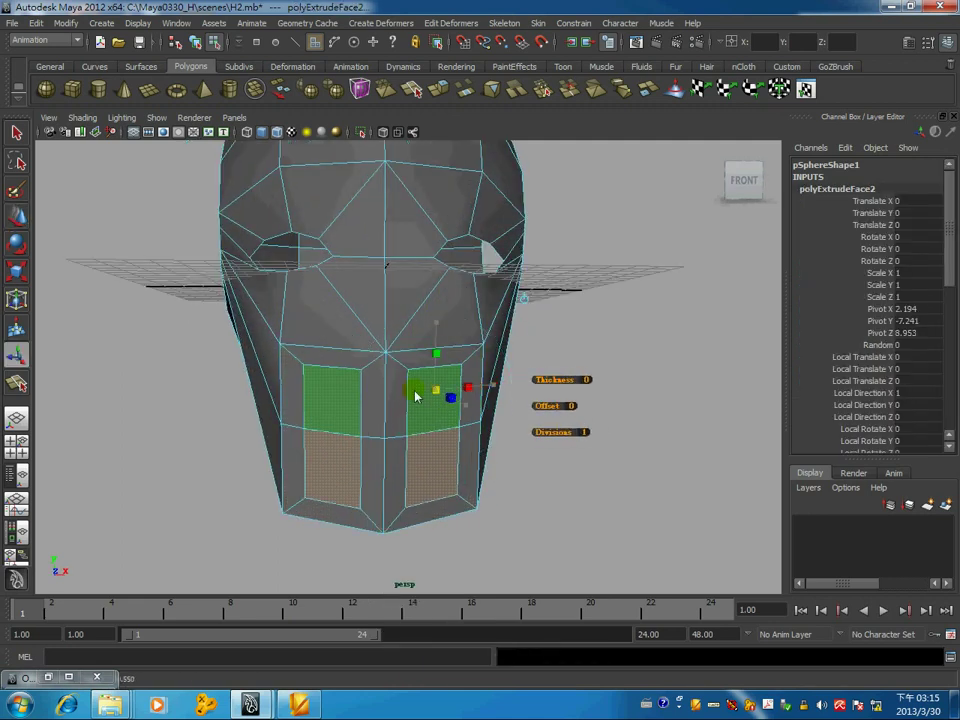
{"action": "left_click_drag", "start_coordinate": [416, 397], "coordinate": [414, 392]}
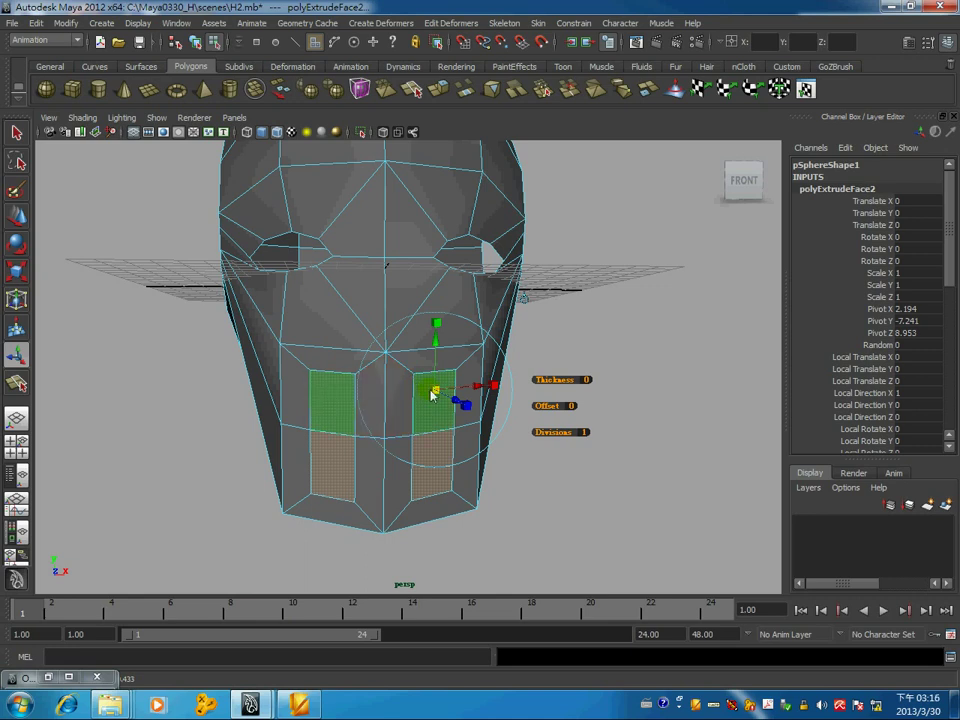
{"action": "key", "text": "ctrl+z"}
{"action": "key", "text": "ctrl+z"}
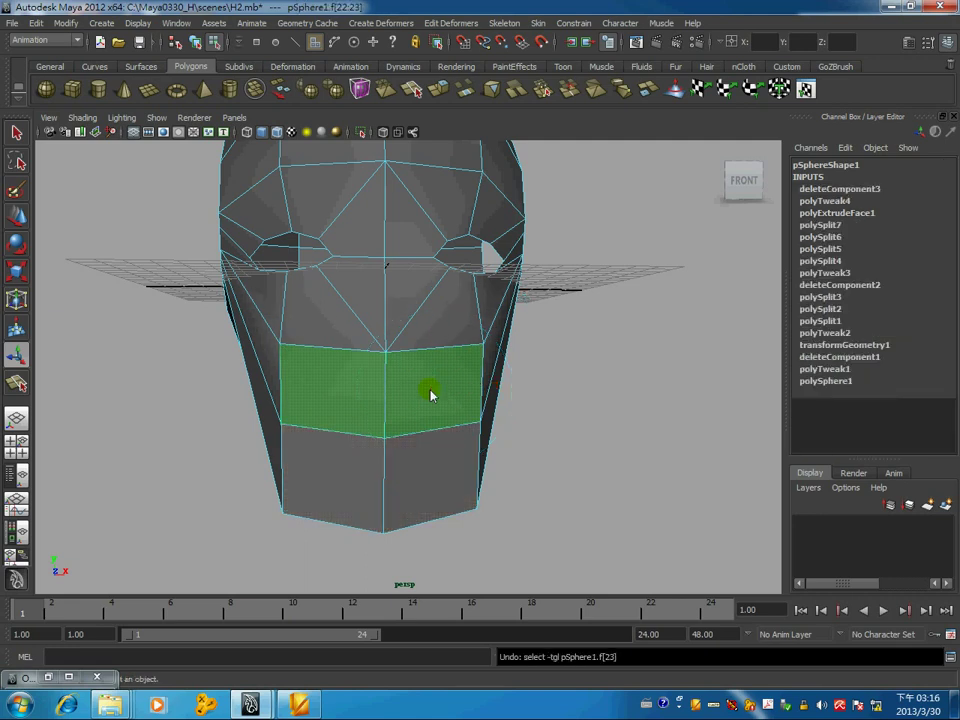
{"action": "key", "text": "ctrl+z"}
{"action": "key", "text": "ctrl+z"}
- Select the duplicated left half, pSphere2, as an object and delete it
{"action": "scroll", "coordinate": [519, 399], "scroll_direction": "down", "scroll_amount": 3}
{"action": "scroll", "coordinate": [474, 364], "scroll_direction": "down", "scroll_amount": 1}
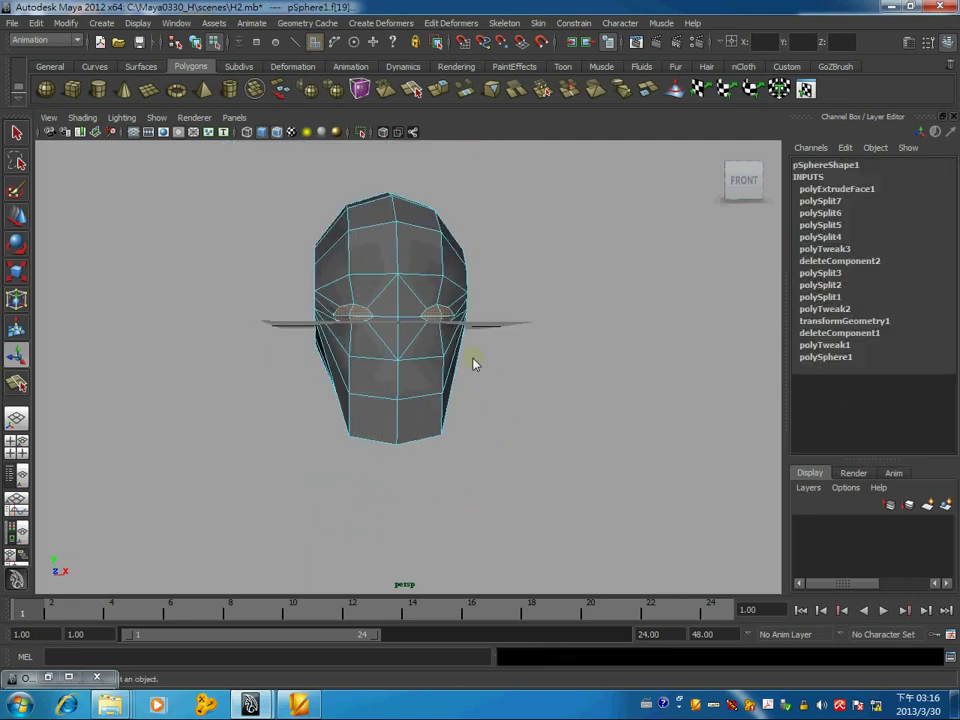
{"action": "scroll", "coordinate": [474, 364], "scroll_direction": "up", "scroll_amount": 5}
{"action": "left_click", "coordinate": [336, 357]}
{"action": "right_click_drag", "start_coordinate": [381, 253], "coordinate": [329, 289]}
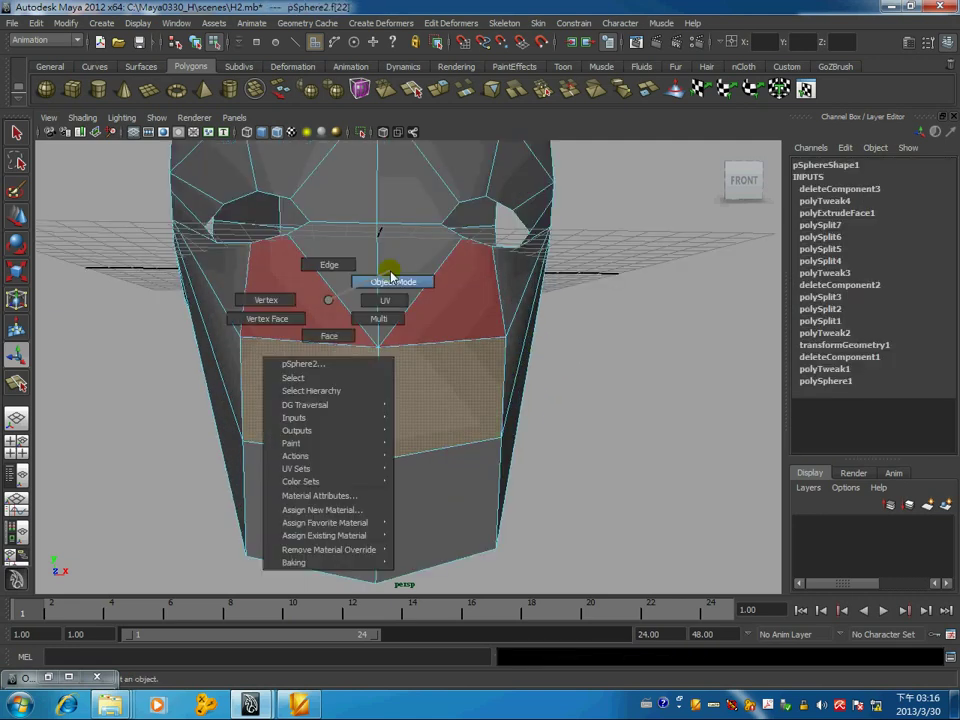
{"action": "key", "text": "F8"}
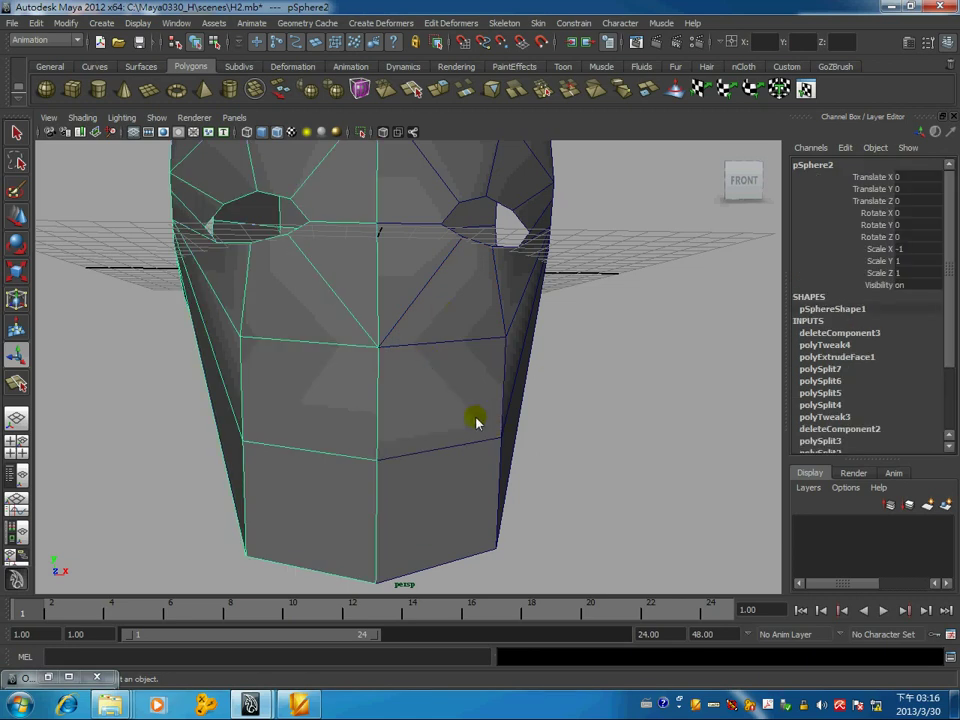
{"action": "key", "text": "Delete"}
- Mirror pSphere1 across -X into one full symmetric head mesh
{"action": "left_click", "coordinate": [454, 403]}
{"action": "right_click", "coordinate": [487, 378], "text": "ctrl"}
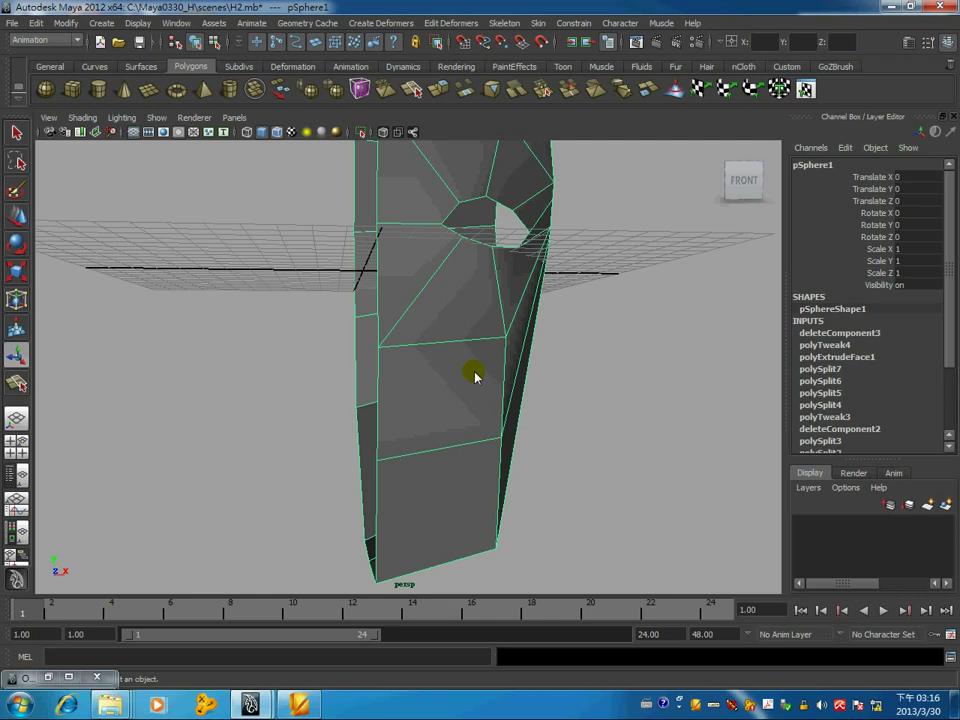
{"action": "right_click", "coordinate": [474, 373], "text": "shift"}
{"action": "mouse_move", "coordinate": [445, 514]}
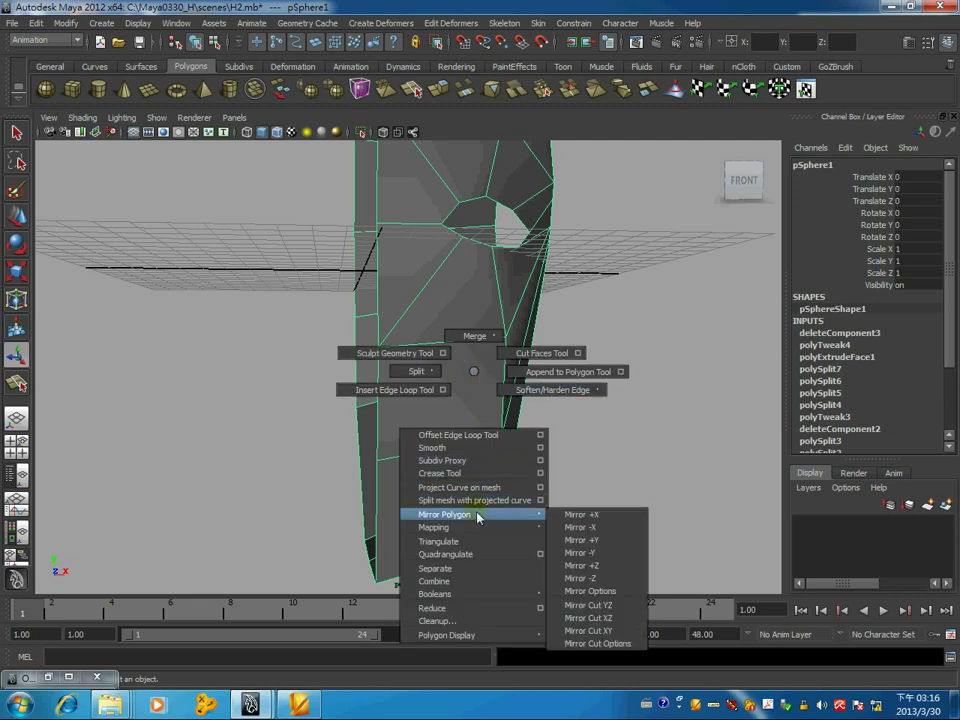
{"action": "left_click", "coordinate": [580, 527]}
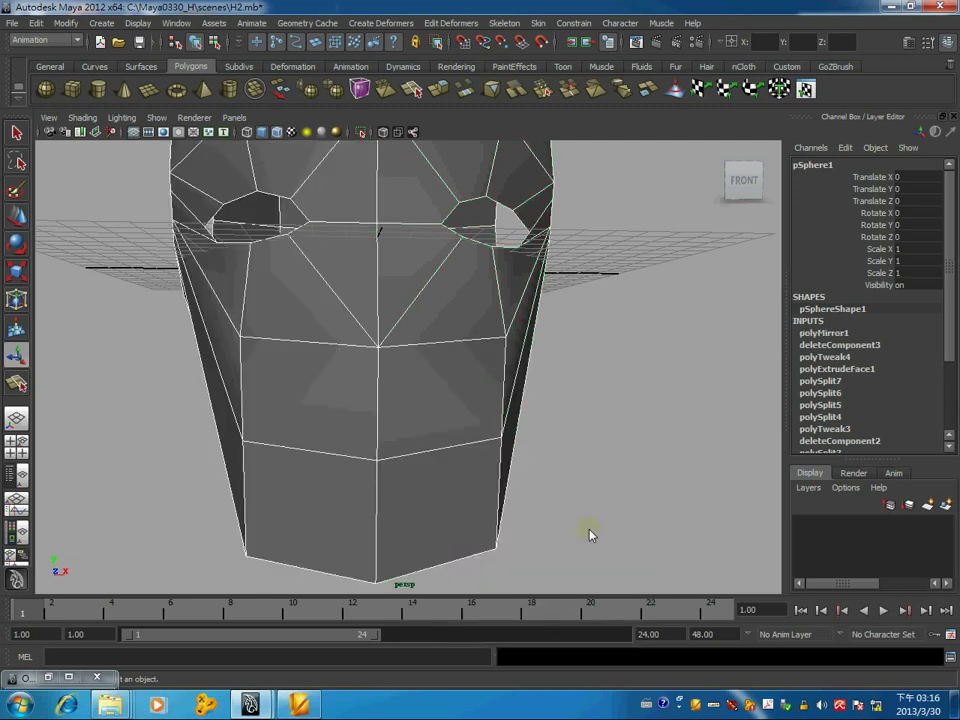
{"action": "left_click", "coordinate": [407, 371]}
- Extrude the four lower front mouth faces and scale them inward into an inset patch
{"action": "right_click", "coordinate": [406, 371]}
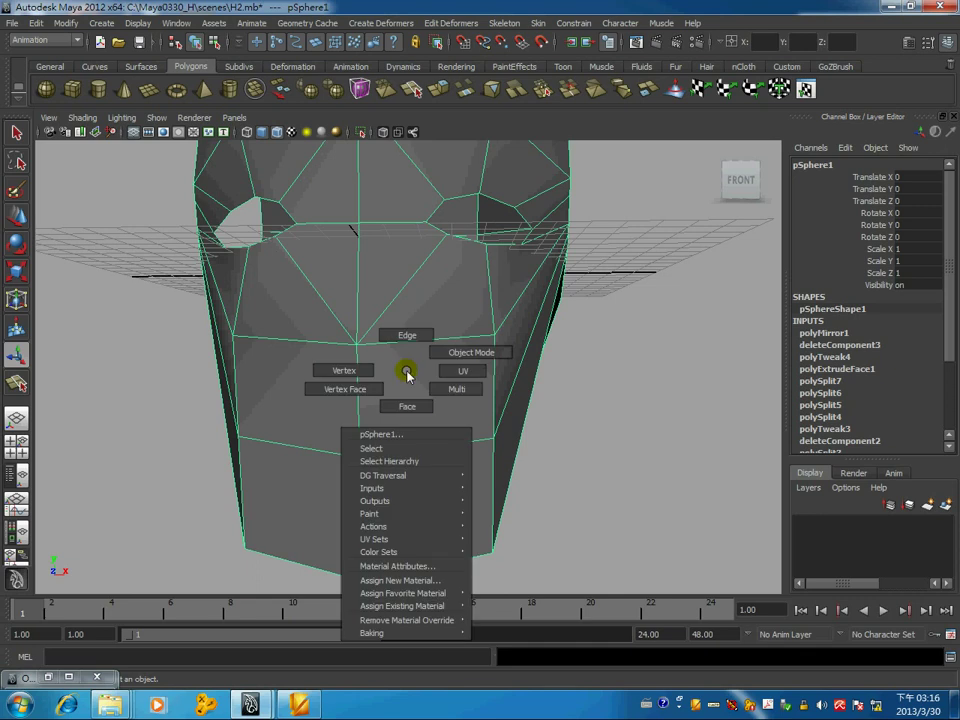
{"action": "left_click", "coordinate": [409, 405]}
{"action": "left_click", "coordinate": [420, 380]}
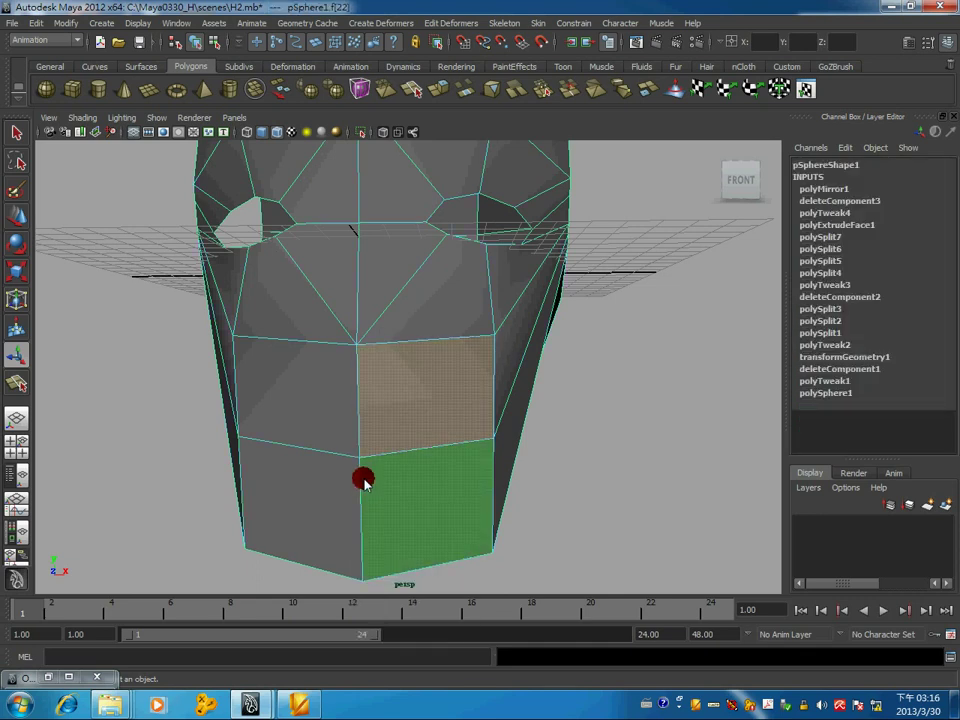
{"action": "left_click_drag", "start_coordinate": [364, 476], "coordinate": [336, 392], "text": "shift"}
{"action": "left_click", "coordinate": [336, 392], "text": "shift"}
{"action": "right_click_drag", "start_coordinate": [452, 399], "coordinate": [430, 432], "text": "shift"}
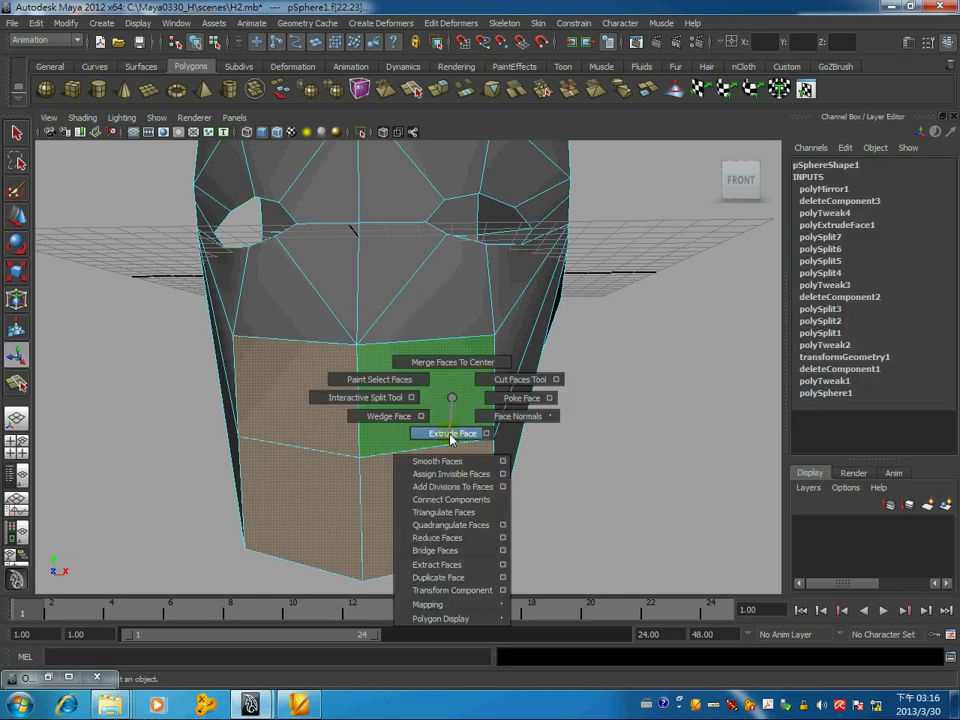
{"action": "left_click_drag", "start_coordinate": [430, 403], "coordinate": [388, 400]}
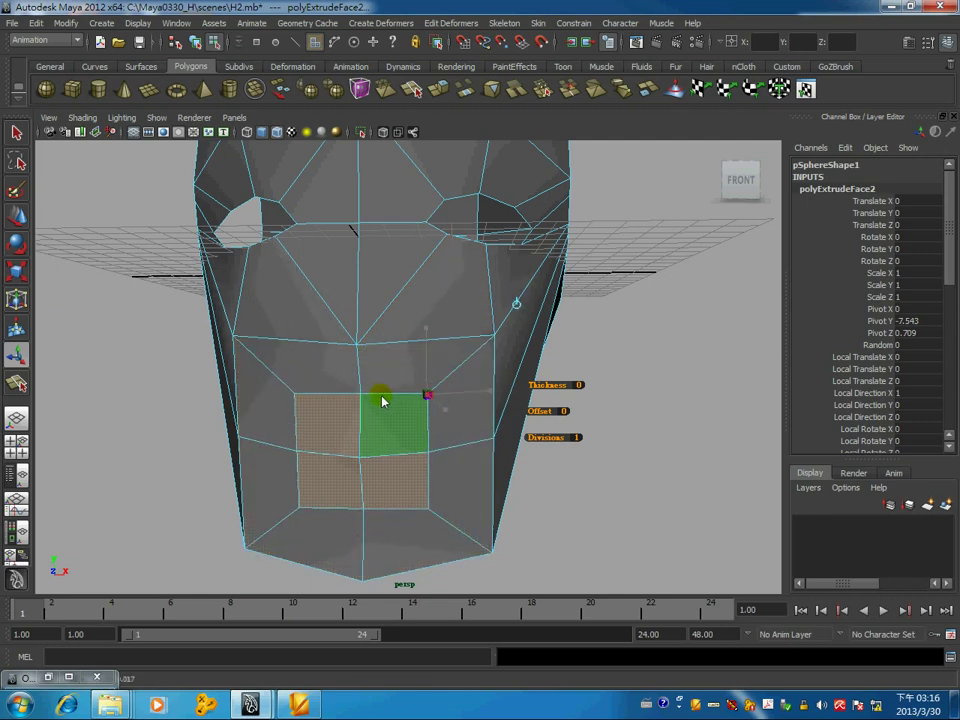
{"action": "left_click_drag", "start_coordinate": [388, 400], "coordinate": [388, 400]}
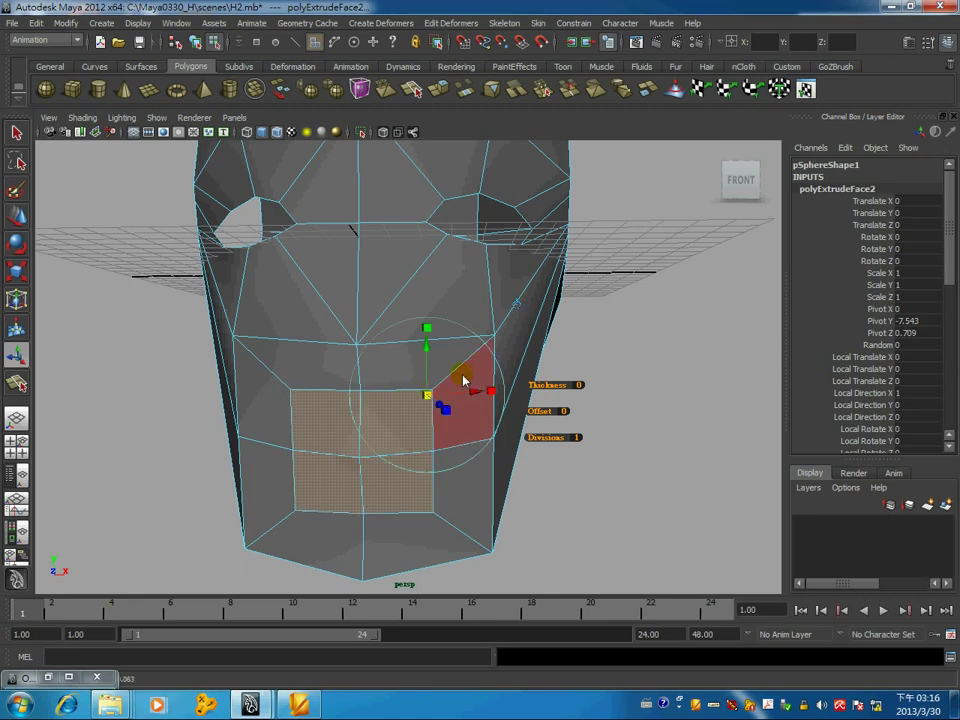
{"action": "left_click", "coordinate": [600, 368]}
{"action": "scroll", "coordinate": [445, 278], "scroll_direction": "down", "scroll_amount": 3}
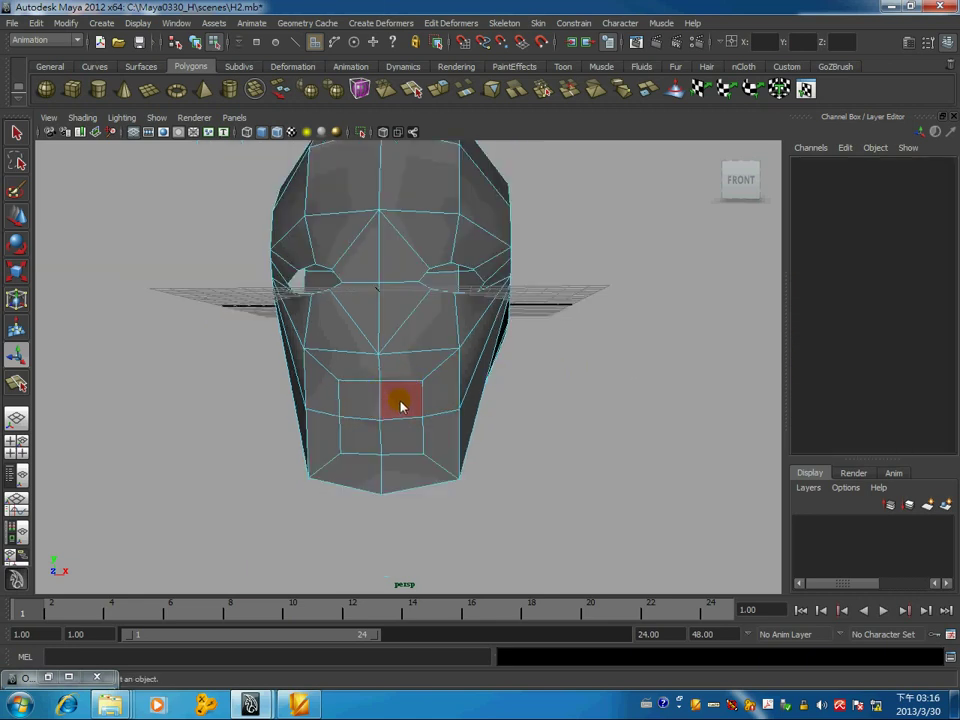
- Delete the inset mouth faces and orbit around the head to inspect the opening
{"action": "left_click", "coordinate": [396, 439]}
{"action": "key", "text": "Delete"}
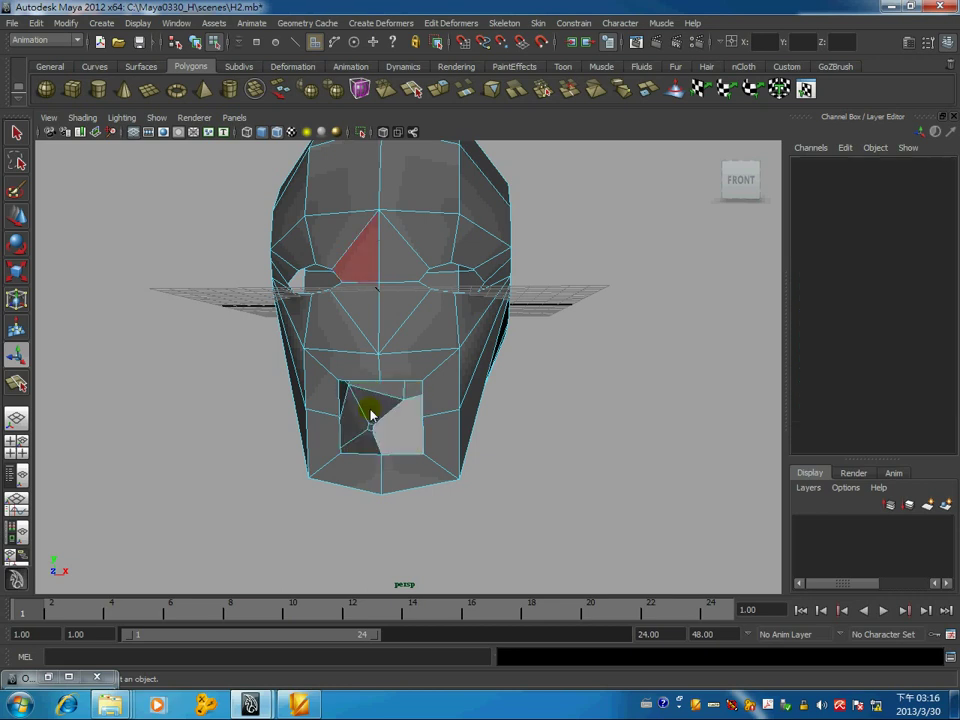
{"action": "left_click", "coordinate": [457, 360]}
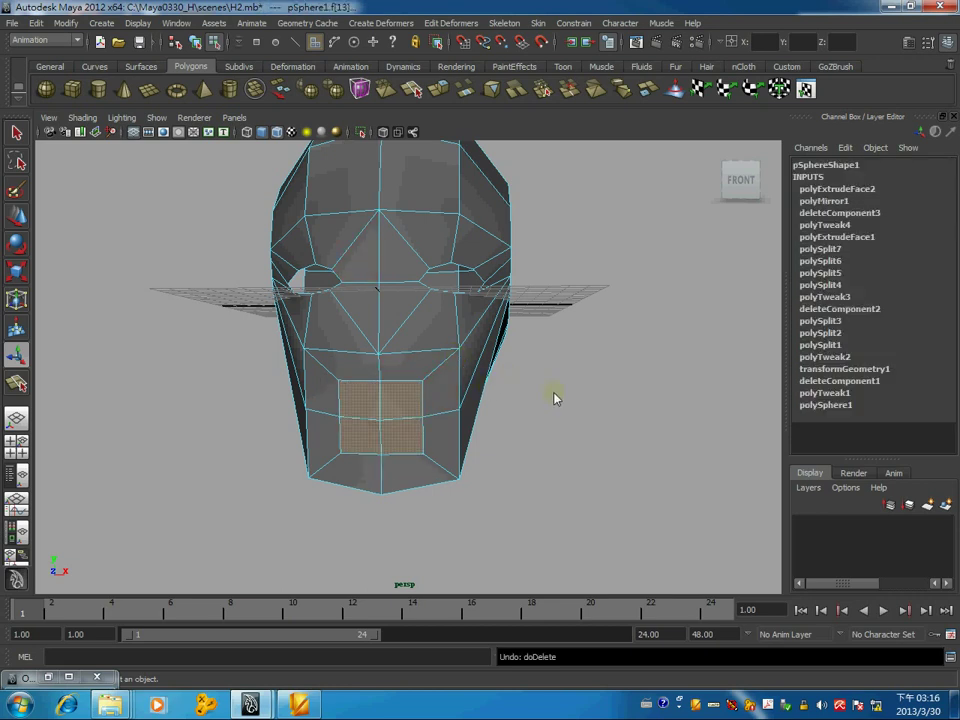
{"action": "left_click_drag", "start_coordinate": [553, 394], "coordinate": [369, 407], "text": "alt"}
{"action": "scroll", "coordinate": [523, 413], "scroll_direction": "down", "scroll_amount": 3}
- Check the back of the head, restore the mouth face, and return to the front view
{"action": "left_click_drag", "start_coordinate": [523, 413], "coordinate": [396, 364], "text": "alt"}
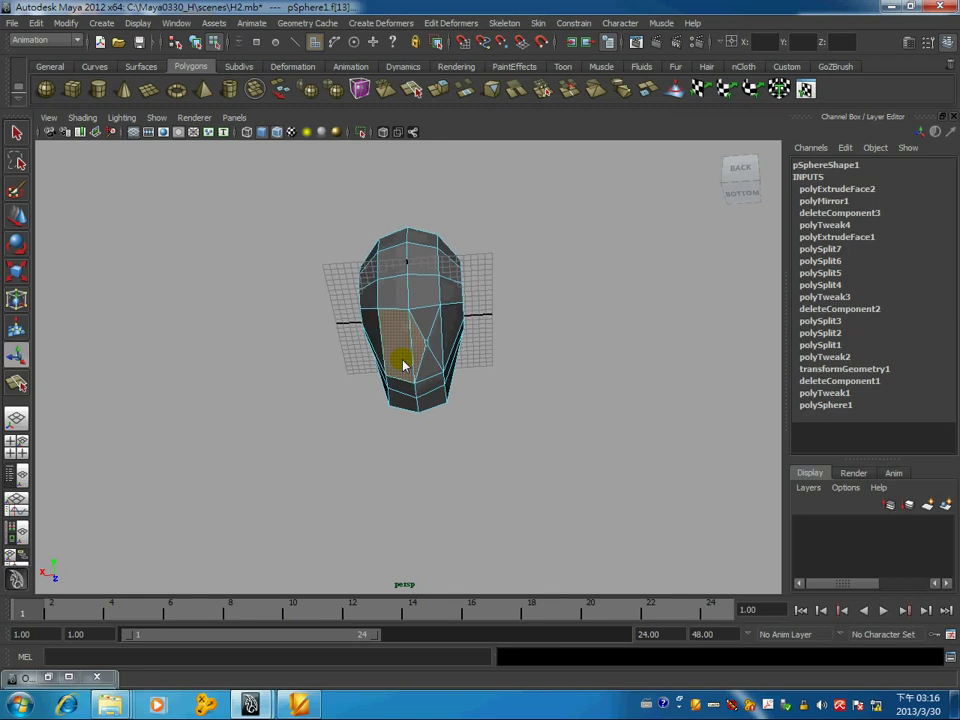
{"action": "left_click", "coordinate": [477, 355], "text": "shift"}
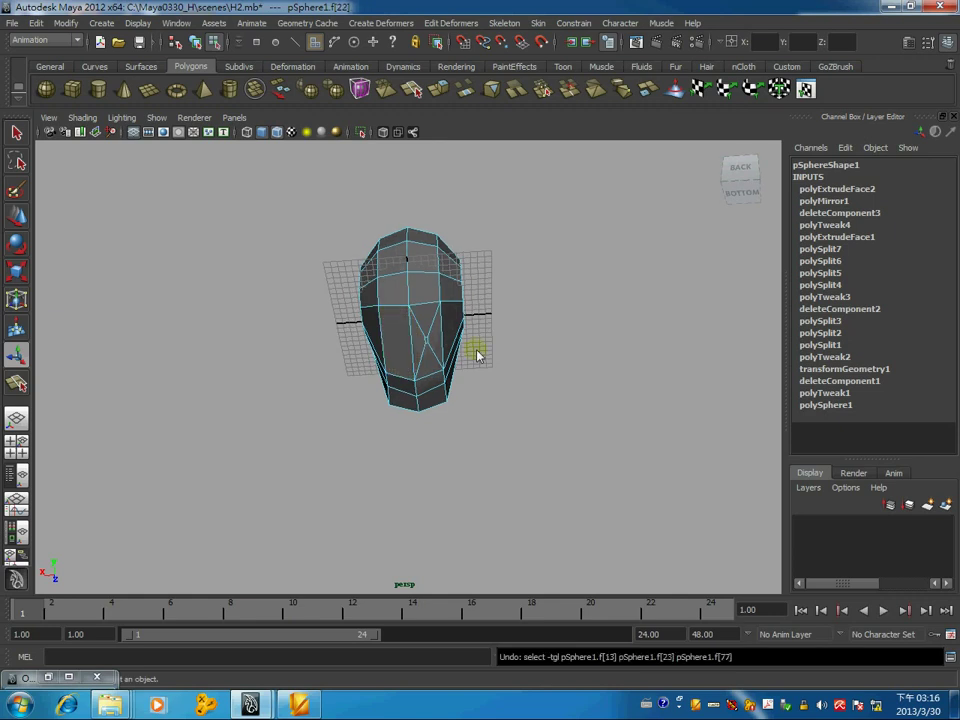
{"action": "key", "text": "ctrl+e"}
{"action": "left_click", "coordinate": [538, 304]}
{"action": "mouse_move", "coordinate": [538, 304]}
{"action": "left_mouse_down", "text": "alt"}
{"action": "mouse_move", "coordinate": [585, 369]}
{"action": "mouse_move", "coordinate": [431, 426]}
{"action": "left_mouse_up", "text": "alt"}
{"action": "right_click_drag", "start_coordinate": [431, 426], "coordinate": [435, 403], "text": "alt"}
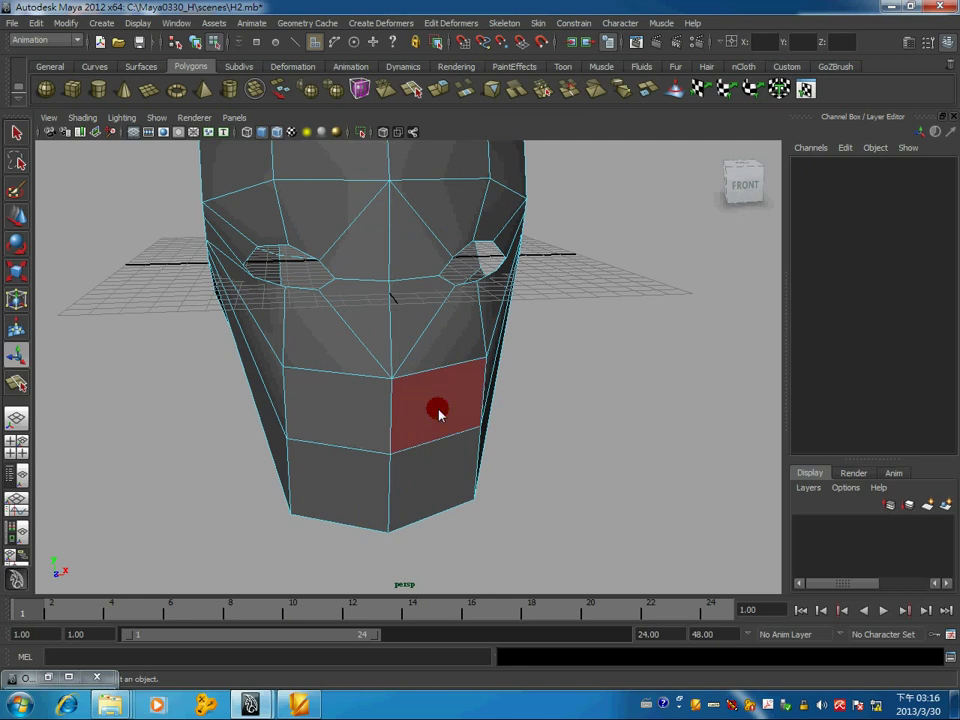
- Select the lower front faces of the head where the mouth will go
{"action": "left_click", "coordinate": [438, 410]}
{"action": "left_click", "coordinate": [429, 489], "text": "shift"}
{"action": "left_click", "coordinate": [317, 476], "text": "shift"}
{"action": "right_click_drag", "start_coordinate": [467, 439], "coordinate": [608, 422], "text": "alt"}
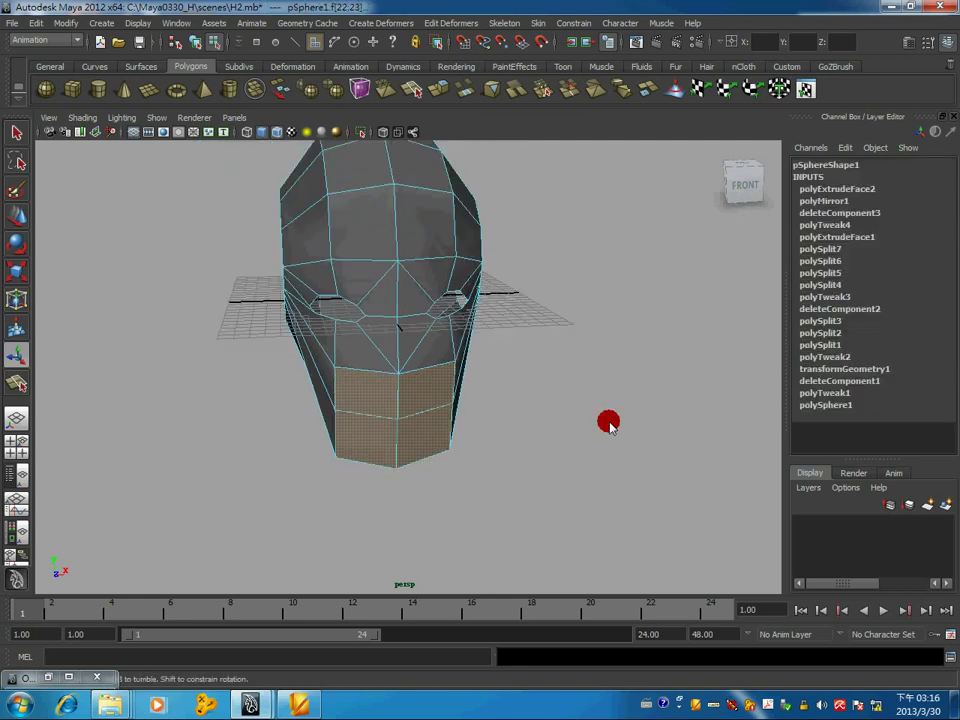
{"action": "left_click_drag", "start_coordinate": [608, 422], "coordinate": [420, 420], "text": "alt"}
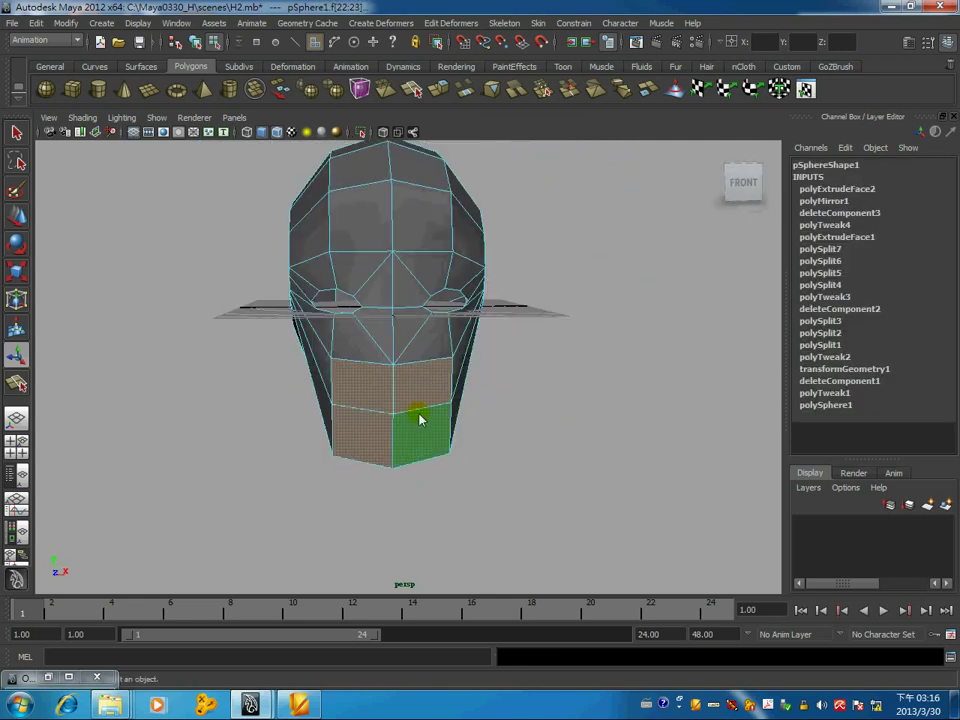
- Extrude the mouth faces, shrink them inward and flatten them into a thin horizontal strip
{"action": "right_click_drag", "start_coordinate": [544, 428], "coordinate": [540, 464], "text": "shift"}
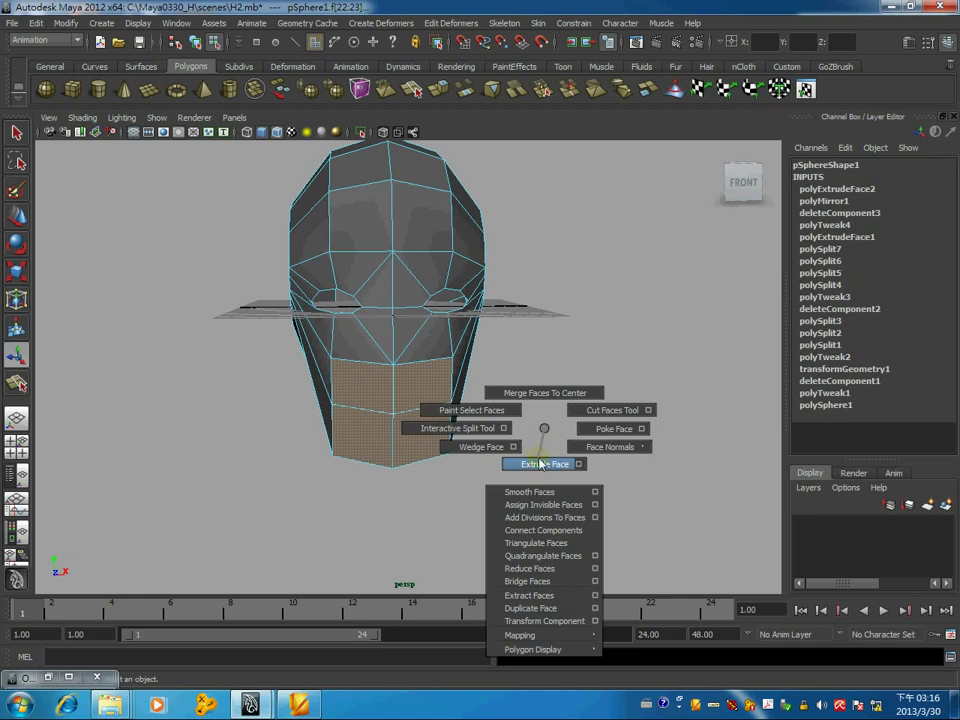
{"action": "scroll", "coordinate": [484, 401], "scroll_direction": "up", "scroll_amount": 3}
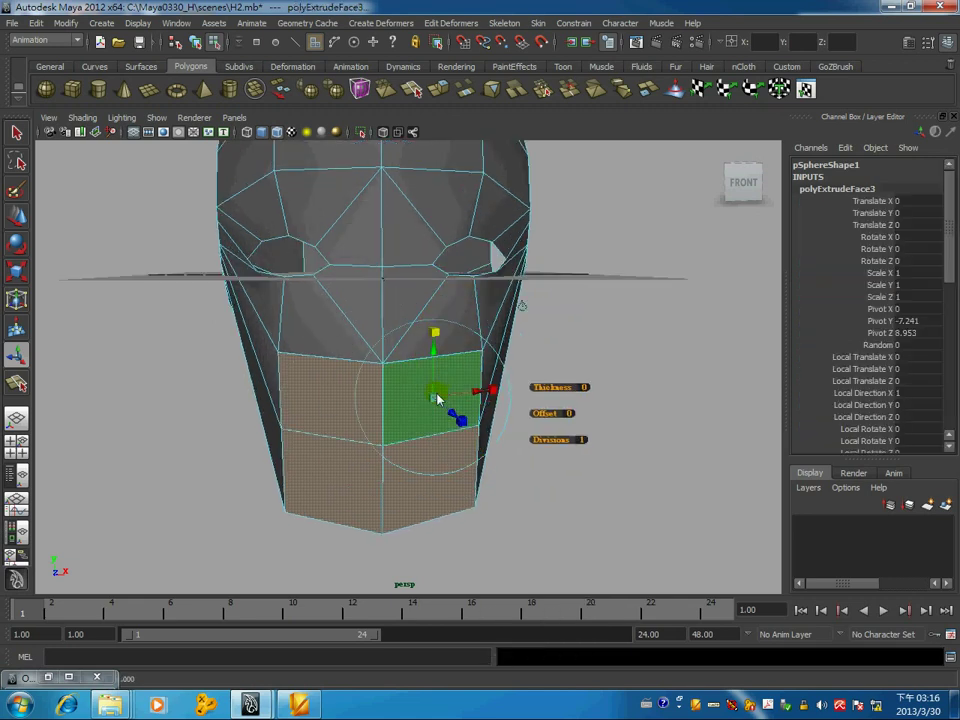
{"action": "left_click_drag", "start_coordinate": [434, 400], "coordinate": [397, 400]}
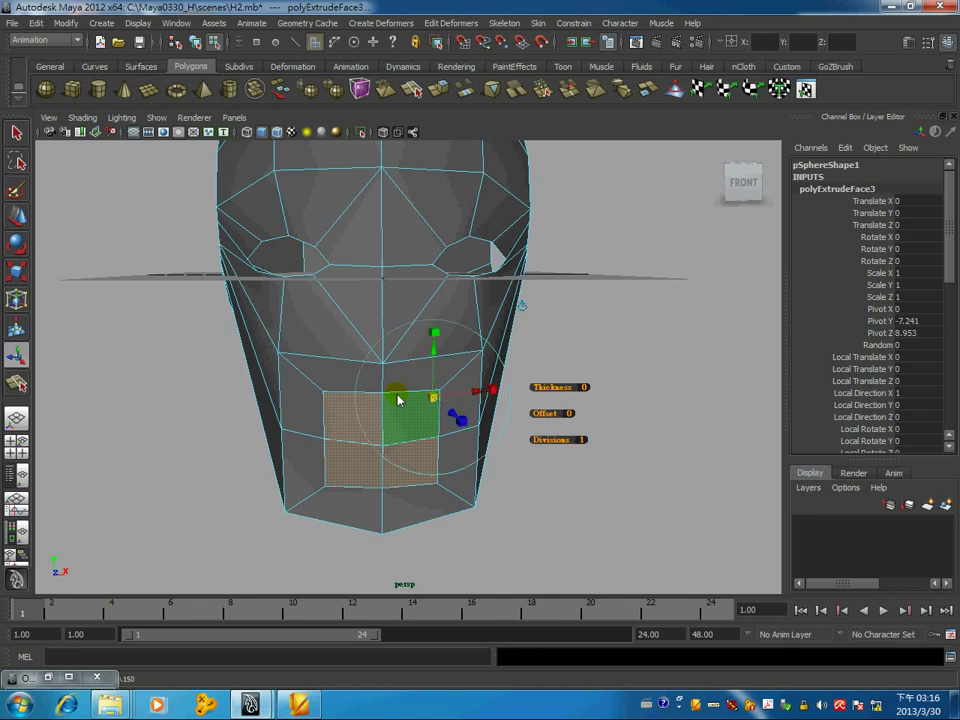
{"action": "left_click", "coordinate": [433, 336]}
{"action": "left_click_drag", "start_coordinate": [441, 419], "coordinate": [467, 608]}
{"action": "left_click", "coordinate": [497, 558]}
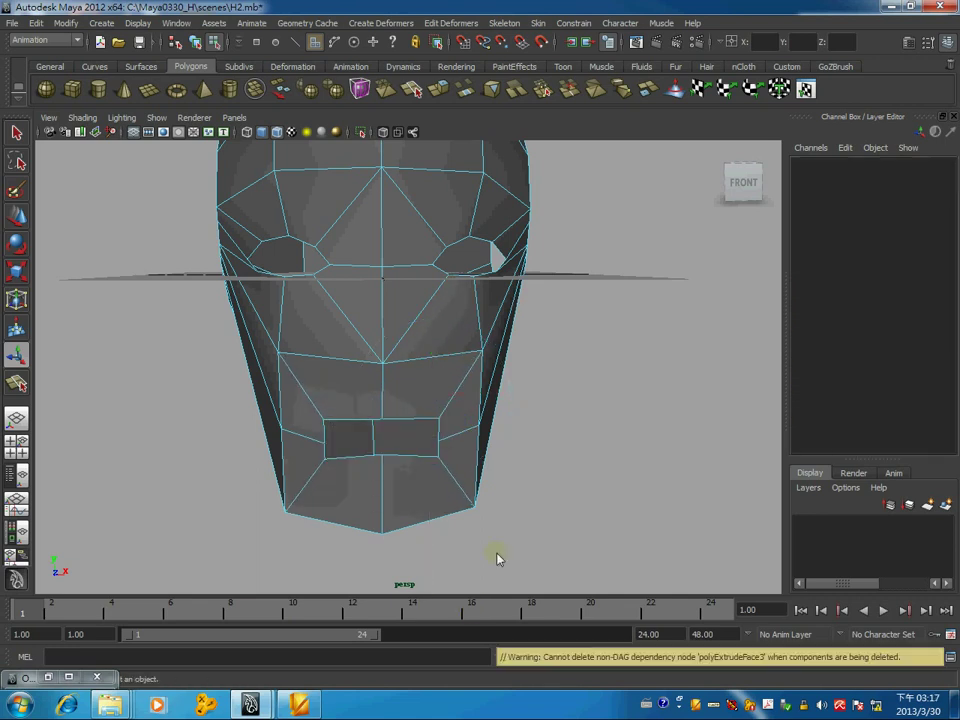
{"action": "right_click_drag", "start_coordinate": [429, 222], "coordinate": [493, 206]}
{"action": "mouse_move", "coordinate": [557, 236]}
{"action": "left_mouse_down", "text": "alt"}
{"action": "mouse_move", "coordinate": [446, 384]}
{"action": "mouse_move", "coordinate": [377, 281]}
{"action": "mouse_move", "coordinate": [574, 422]}
{"action": "mouse_move", "coordinate": [634, 422]}
{"action": "mouse_move", "coordinate": [602, 390]}
{"action": "mouse_move", "coordinate": [489, 392]}
{"action": "left_mouse_up", "text": "alt"}
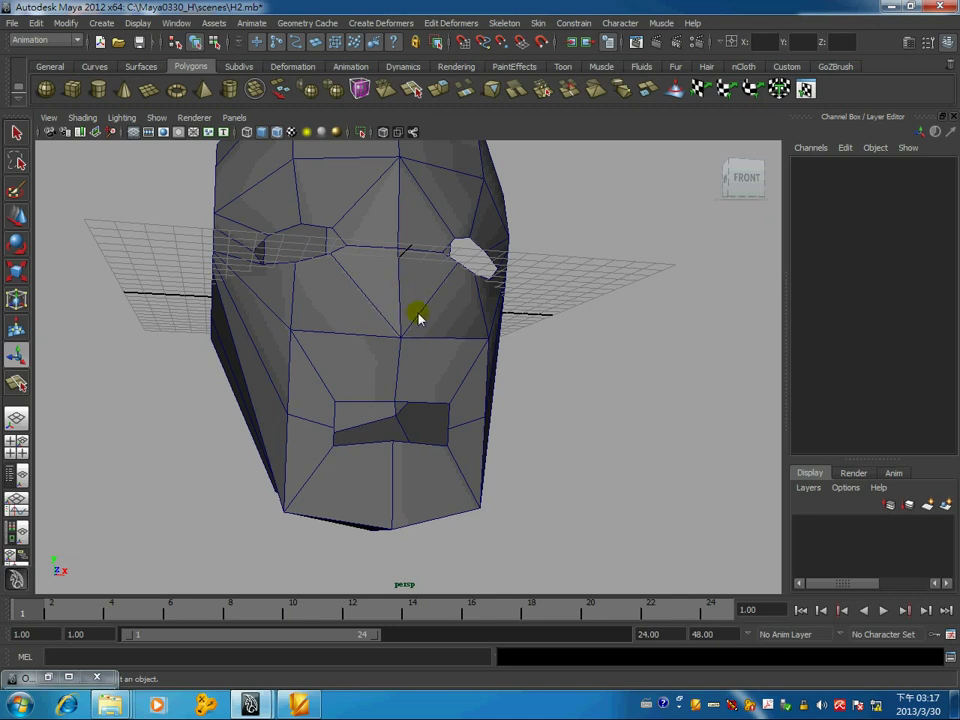
{"action": "right_click_drag", "start_coordinate": [386, 295], "coordinate": [386, 336], "text": "alt"}
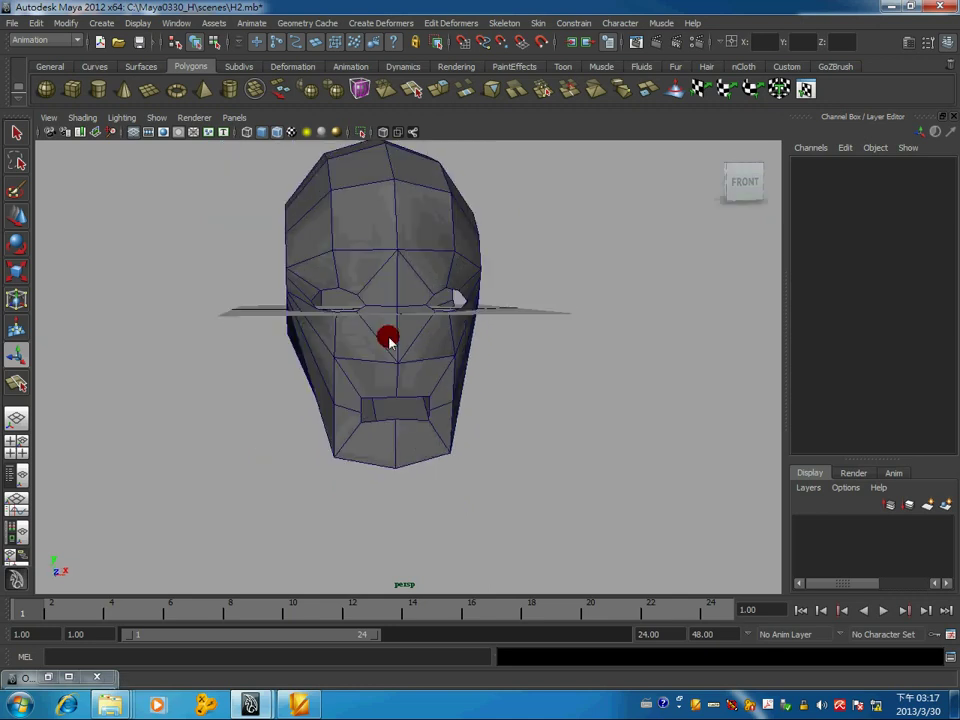
{"action": "left_click_drag", "start_coordinate": [386, 336], "coordinate": [358, 328], "text": "alt"}
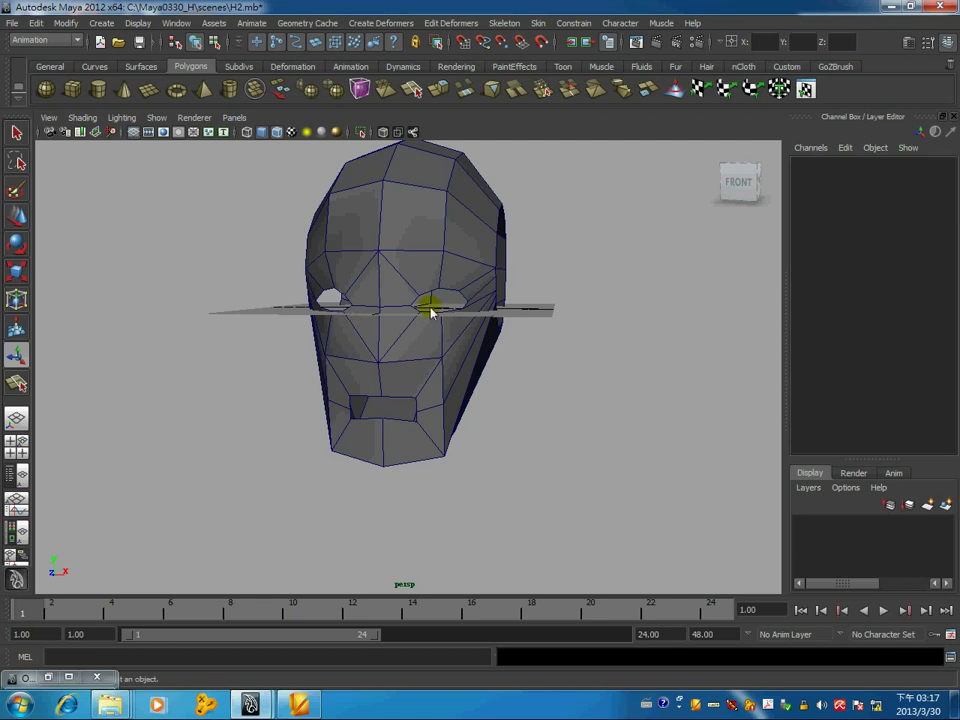